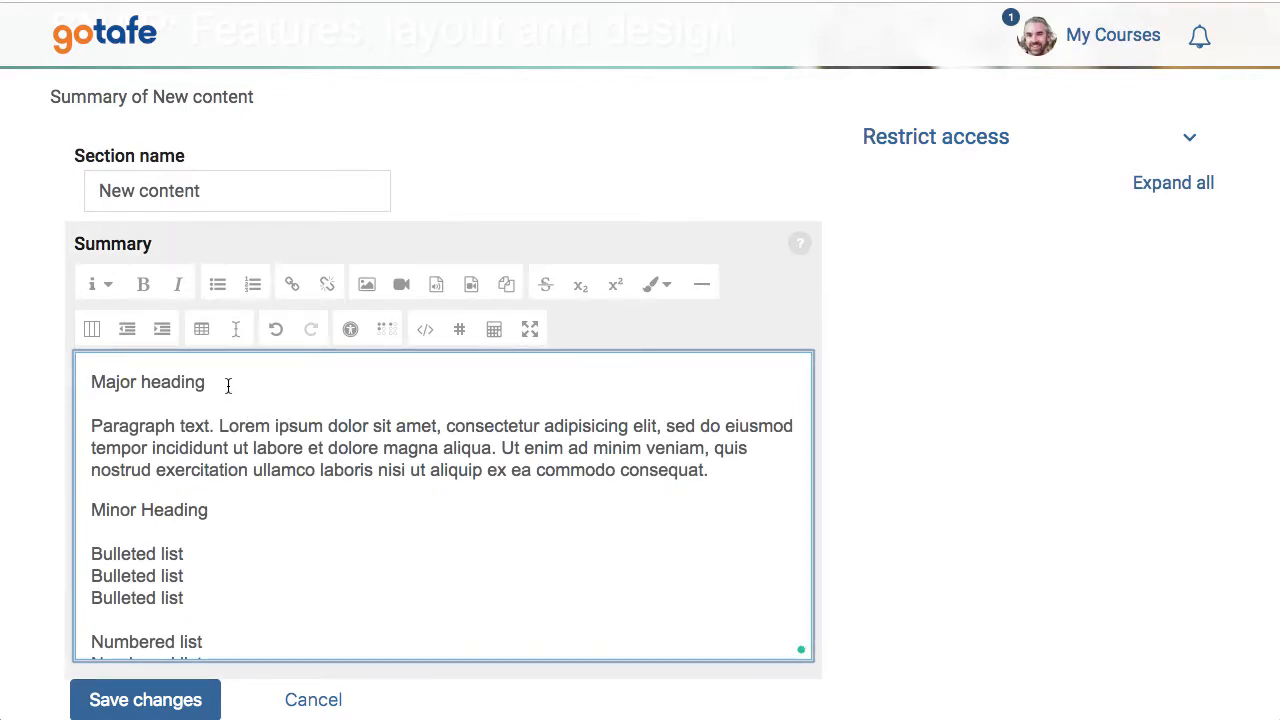
- Format the "Major heading" line as a large heading and the "Minor Heading" line as the next smaller heading
drag(228, 386, 85, 385)
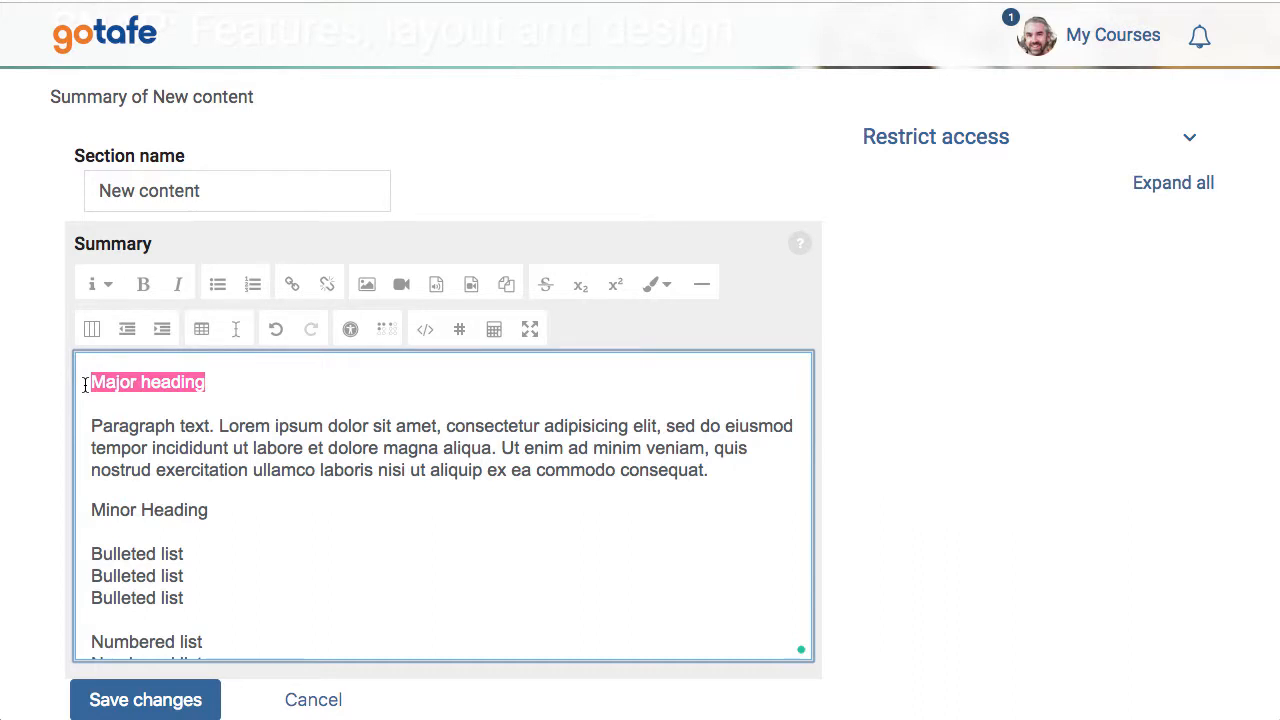
click(100, 286)
click(110, 323)
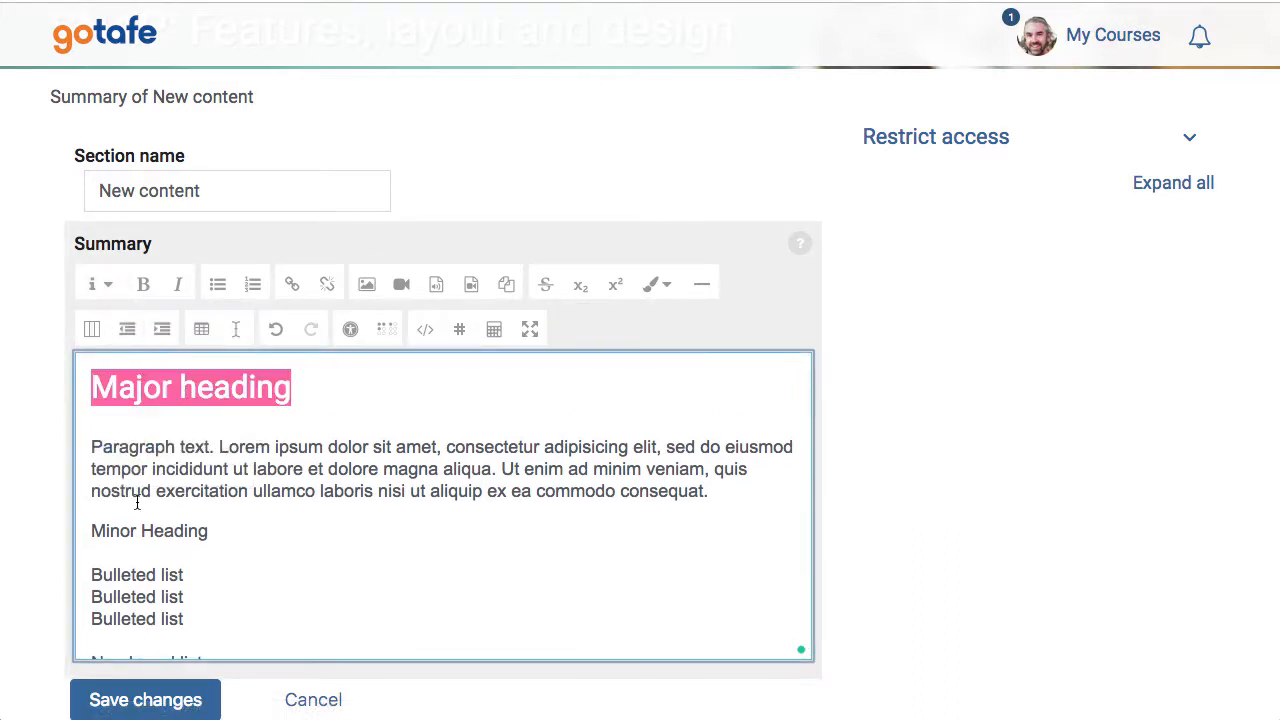
drag(220, 531, 82, 531)
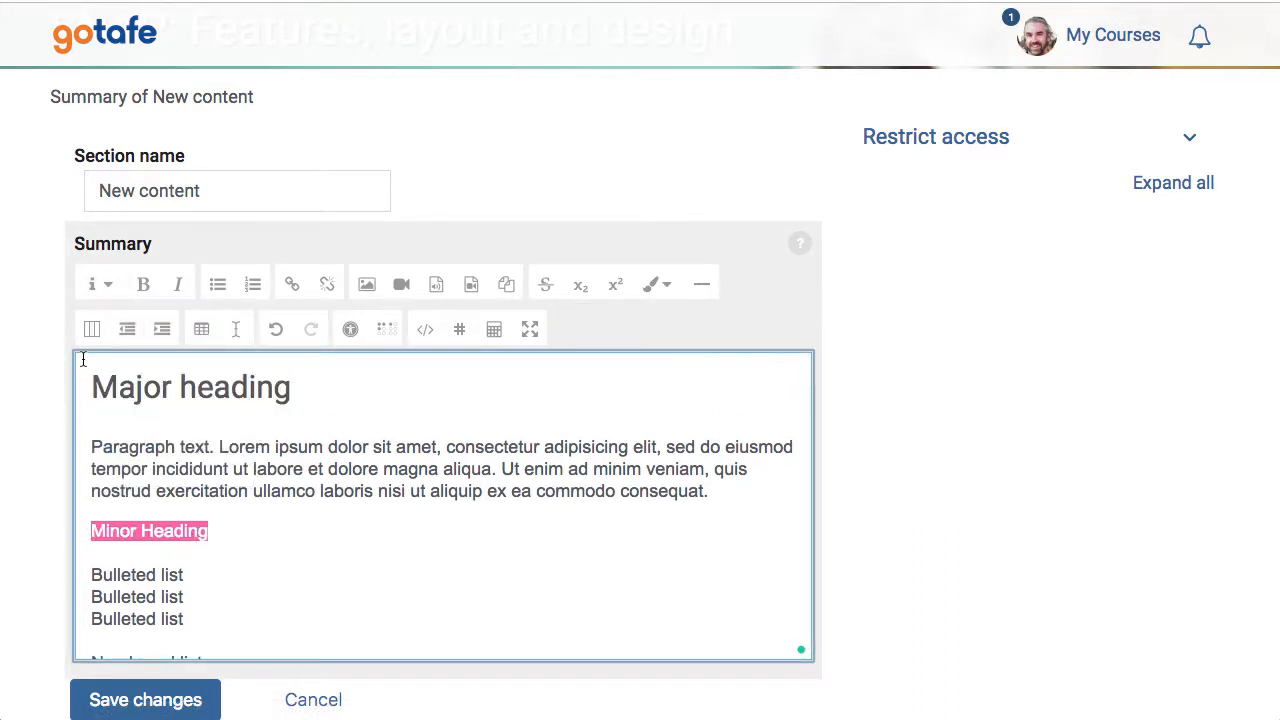
click(100, 286)
click(126, 355)
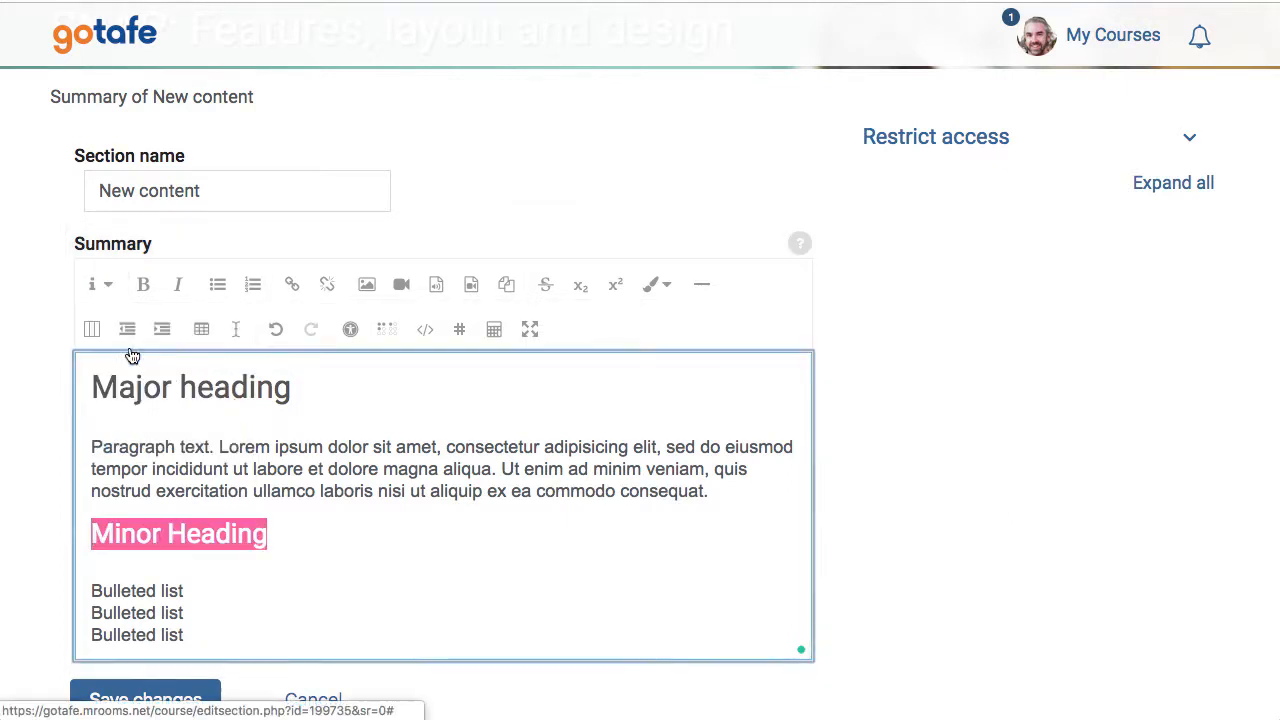
- Make the word "Lorem" bold and the word "amet" italic in the paragraph text
double_click(245, 447)
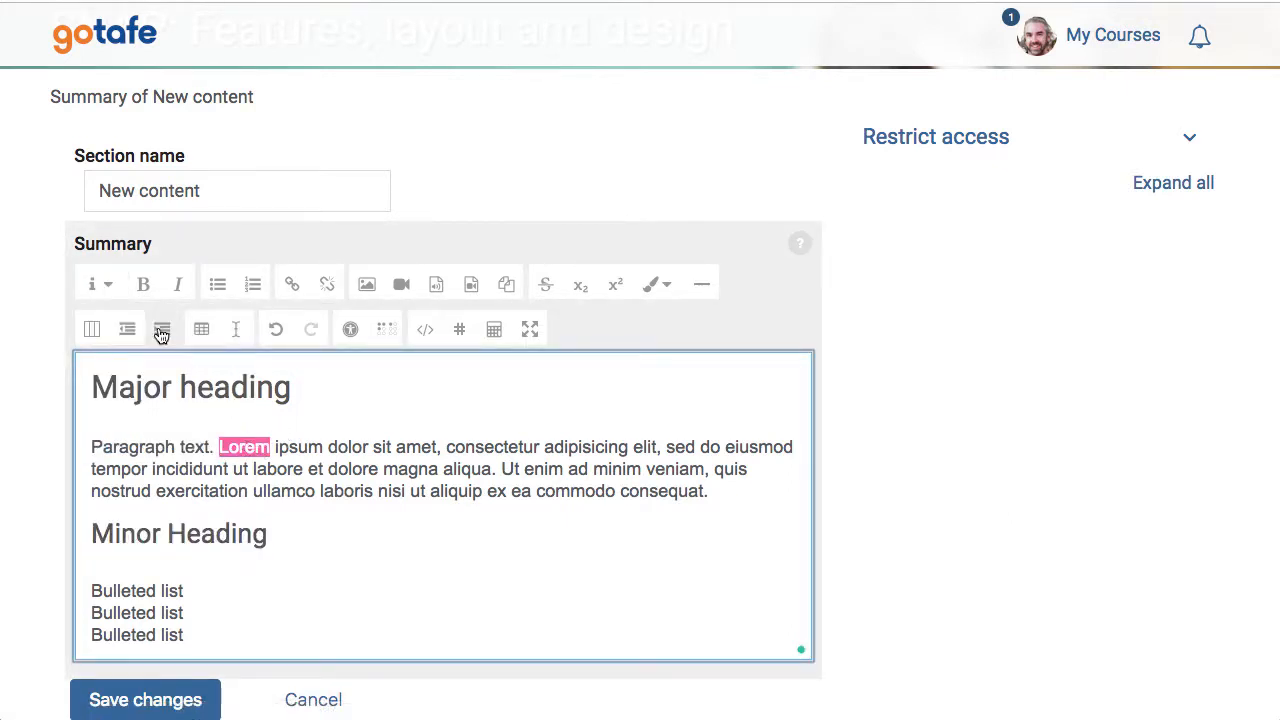
click(147, 292)
double_click(406, 447)
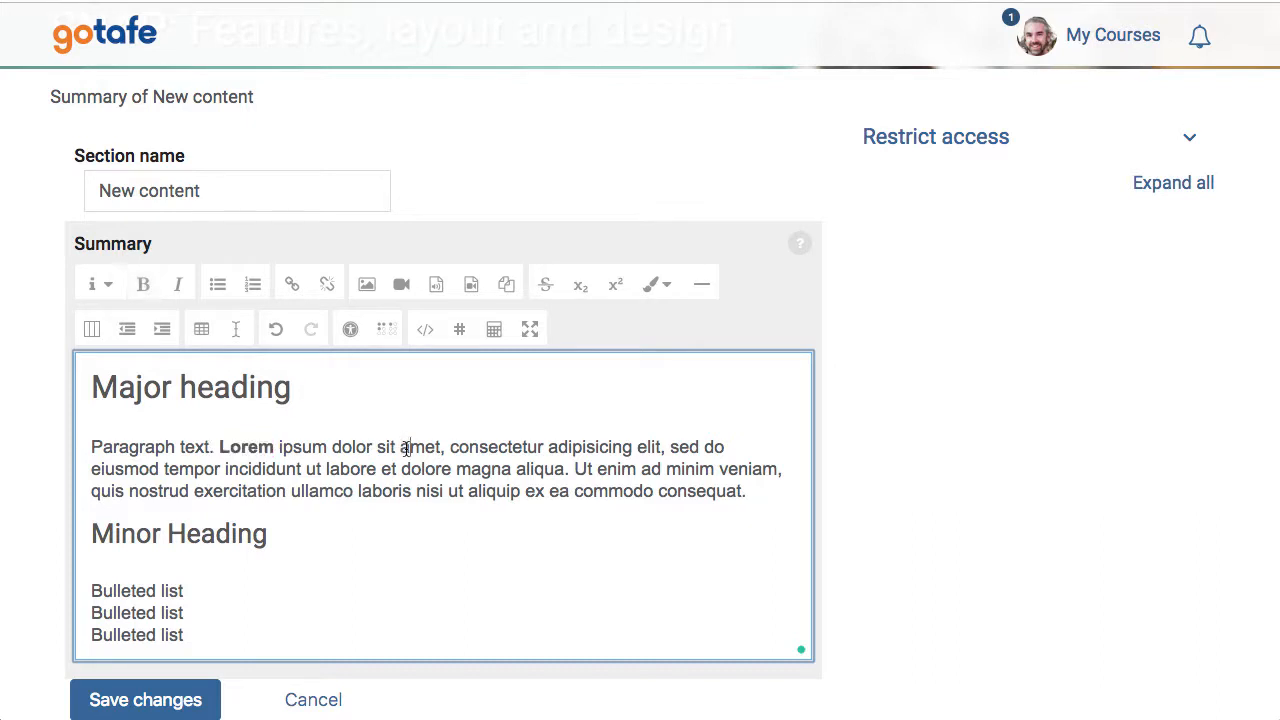
click(180, 282)
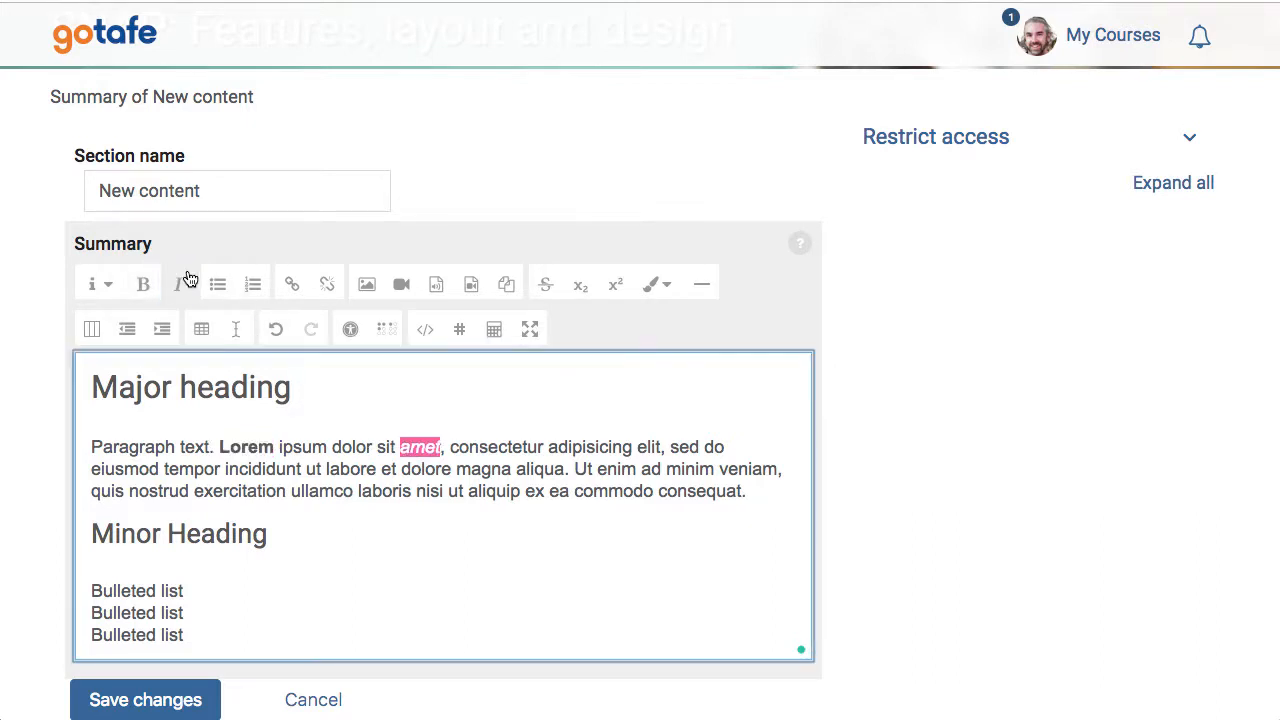
click(496, 490)
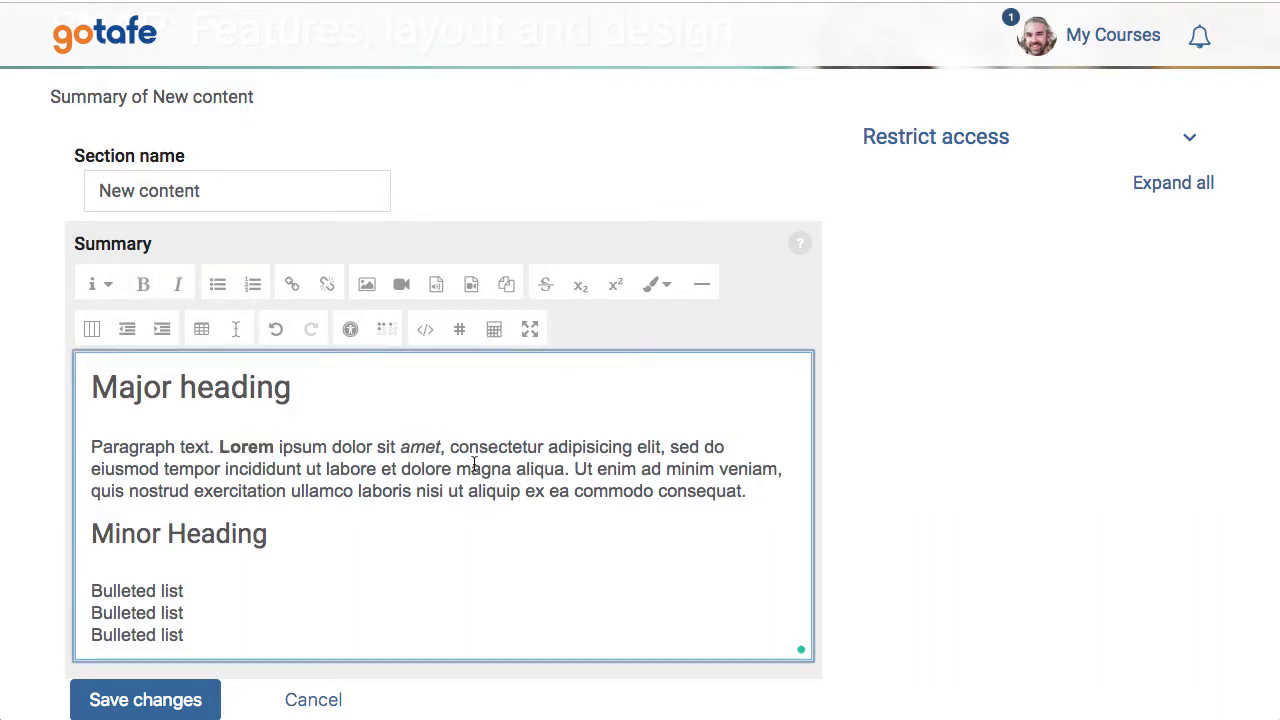
- Make the word "exercitation" bold and the word "laboris" italic in the paragraph's last line
double_click(255, 492)
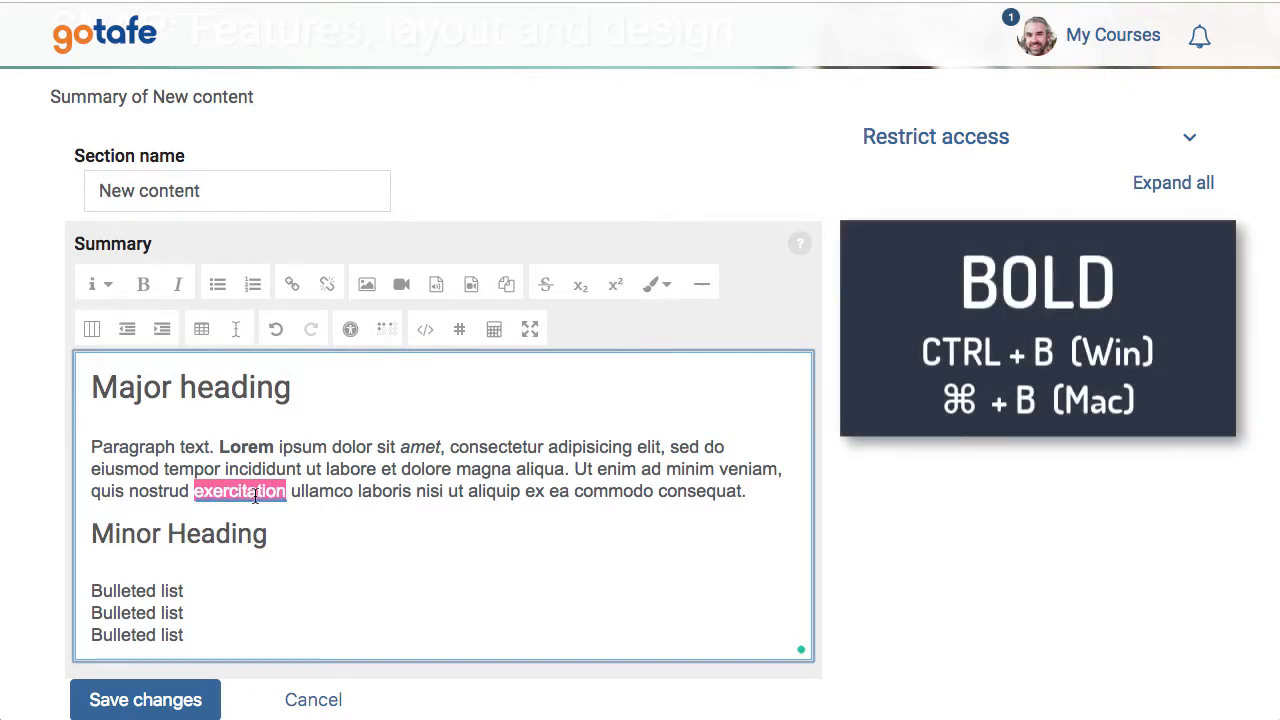
key(ctrl+b)
double_click(403, 492)
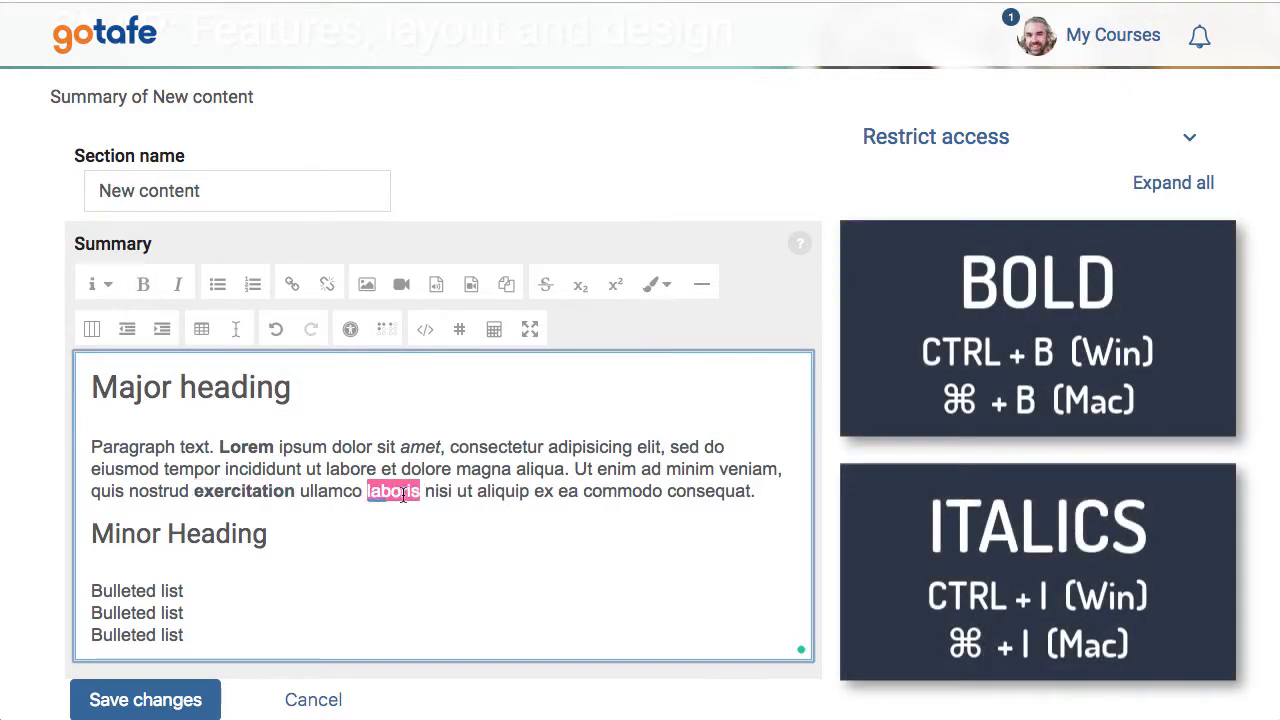
key(ctrl+i)
click(386, 545)
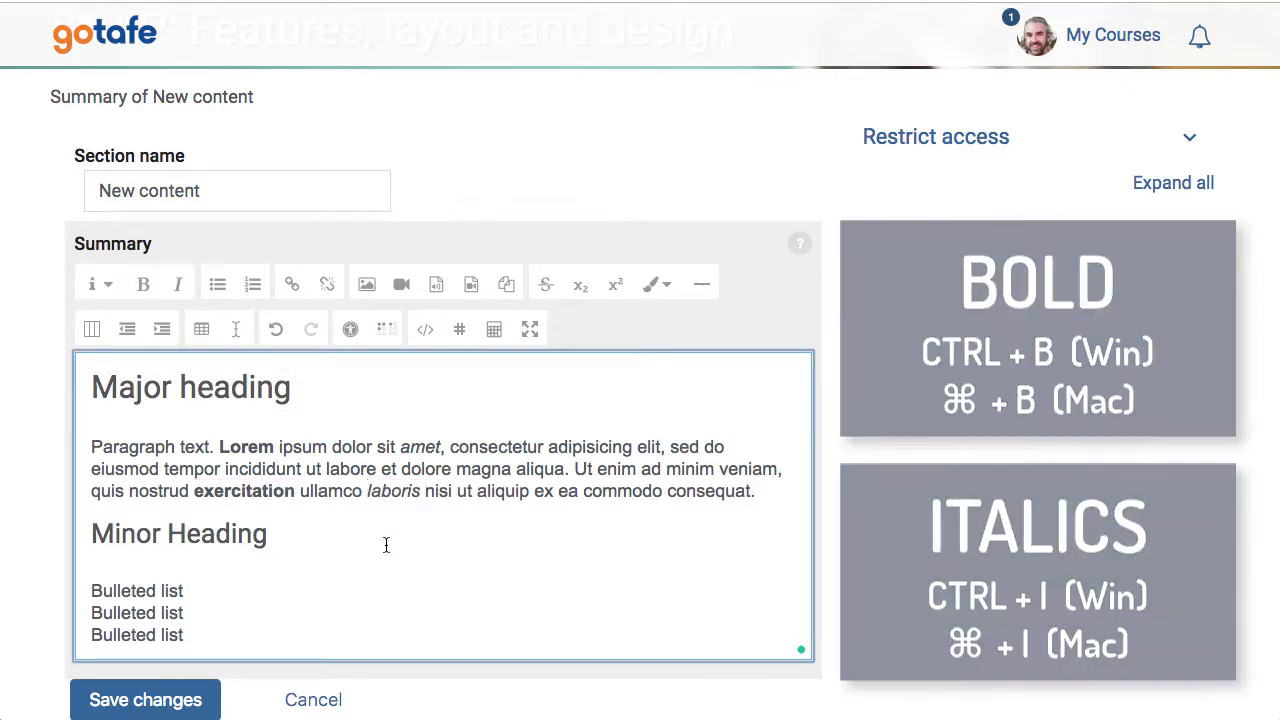
- Turn the three "Bulleted list" lines under Minor Heading into an unordered list
scroll(386, 545, down, 2)
scroll(386, 545, down, 1)
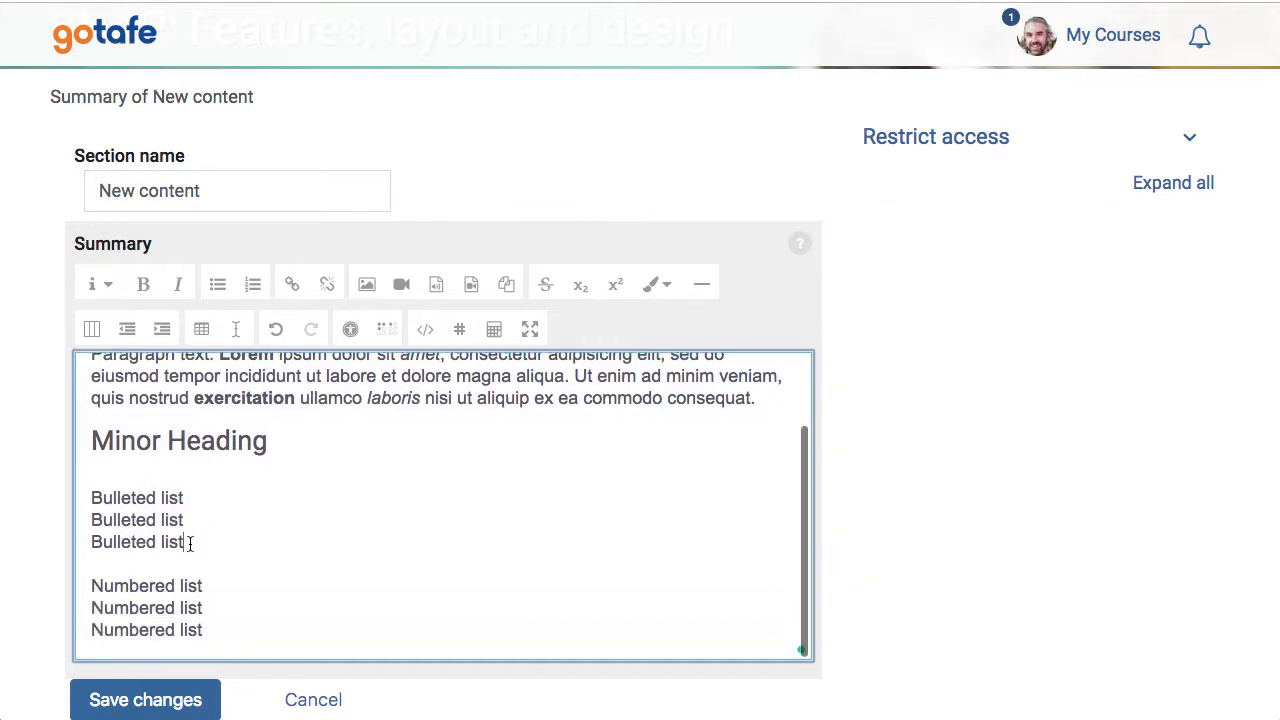
drag(189, 543, 84, 498)
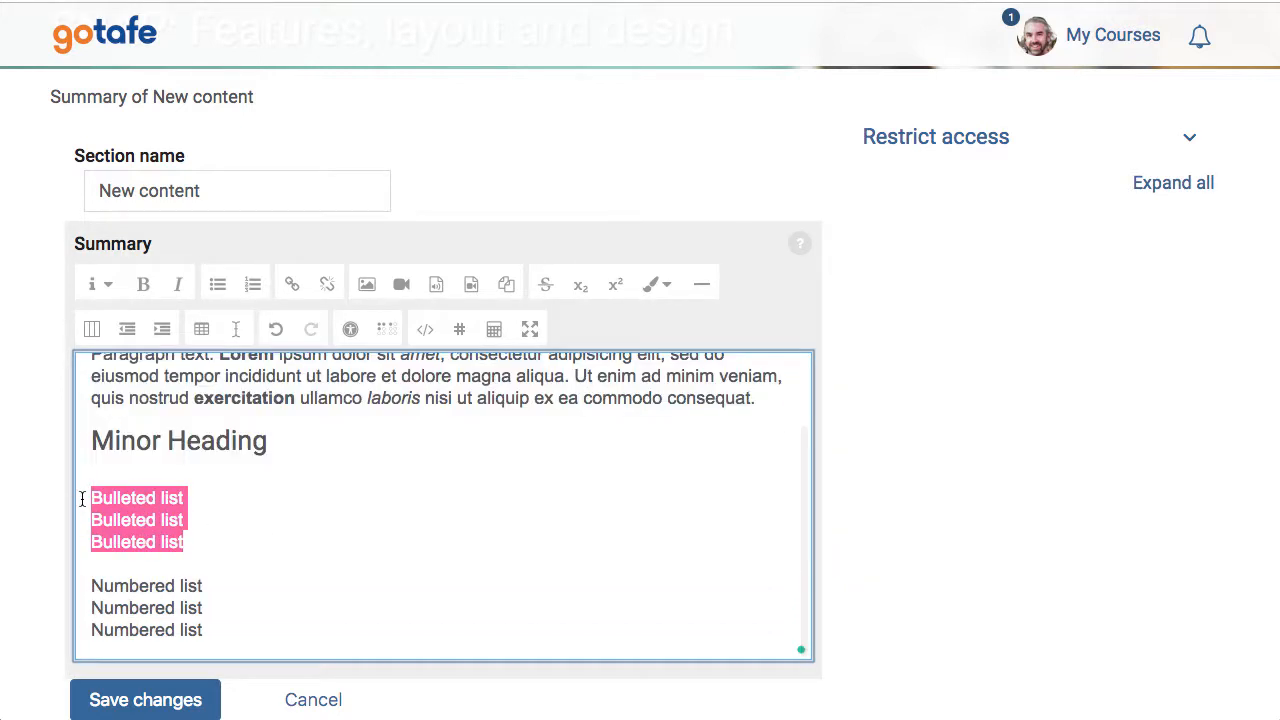
click(218, 286)
- Turn the three "Numbered list" lines at the end of the summary into an ordered list
scroll(235, 580, down, 1)
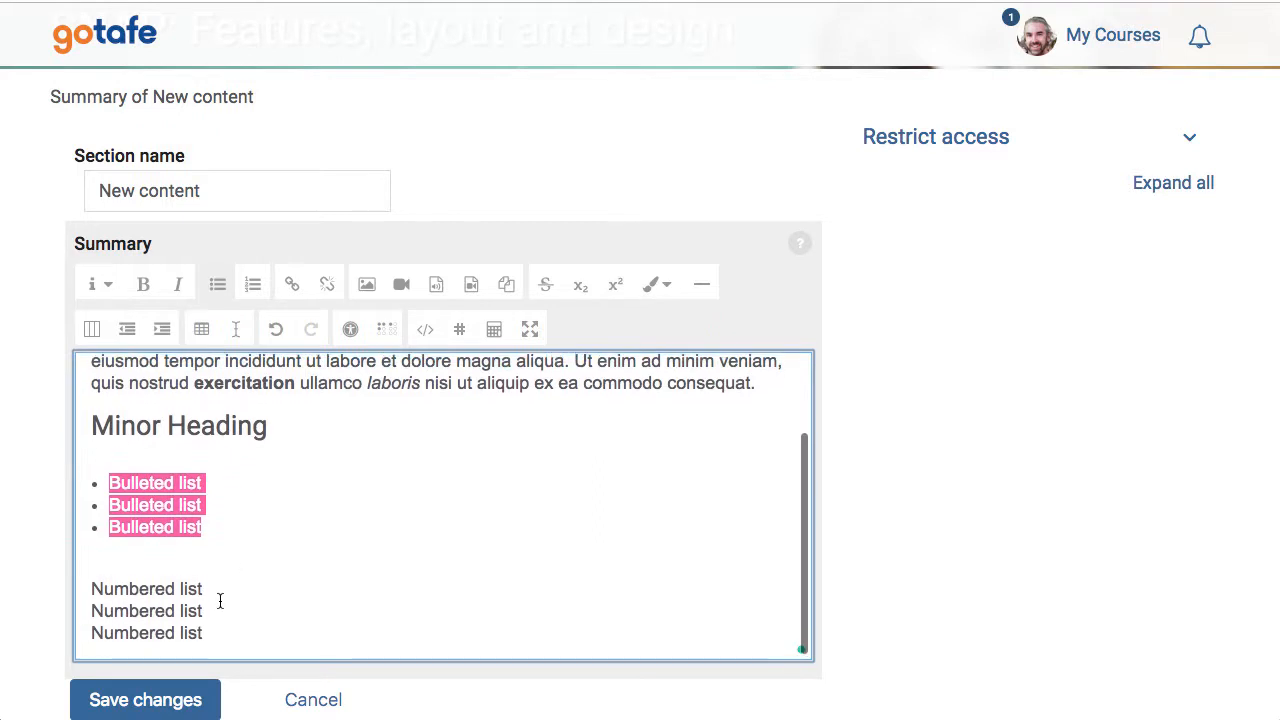
drag(211, 632, 88, 588)
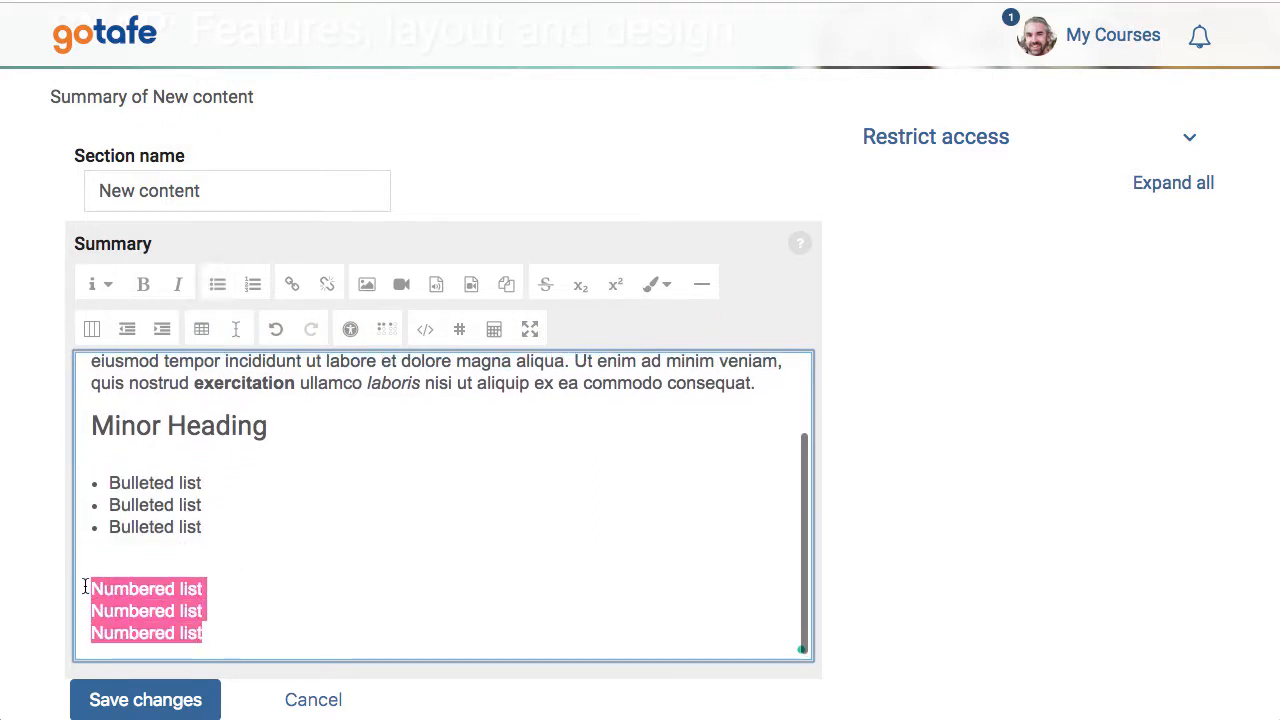
click(255, 287)
click(334, 528)
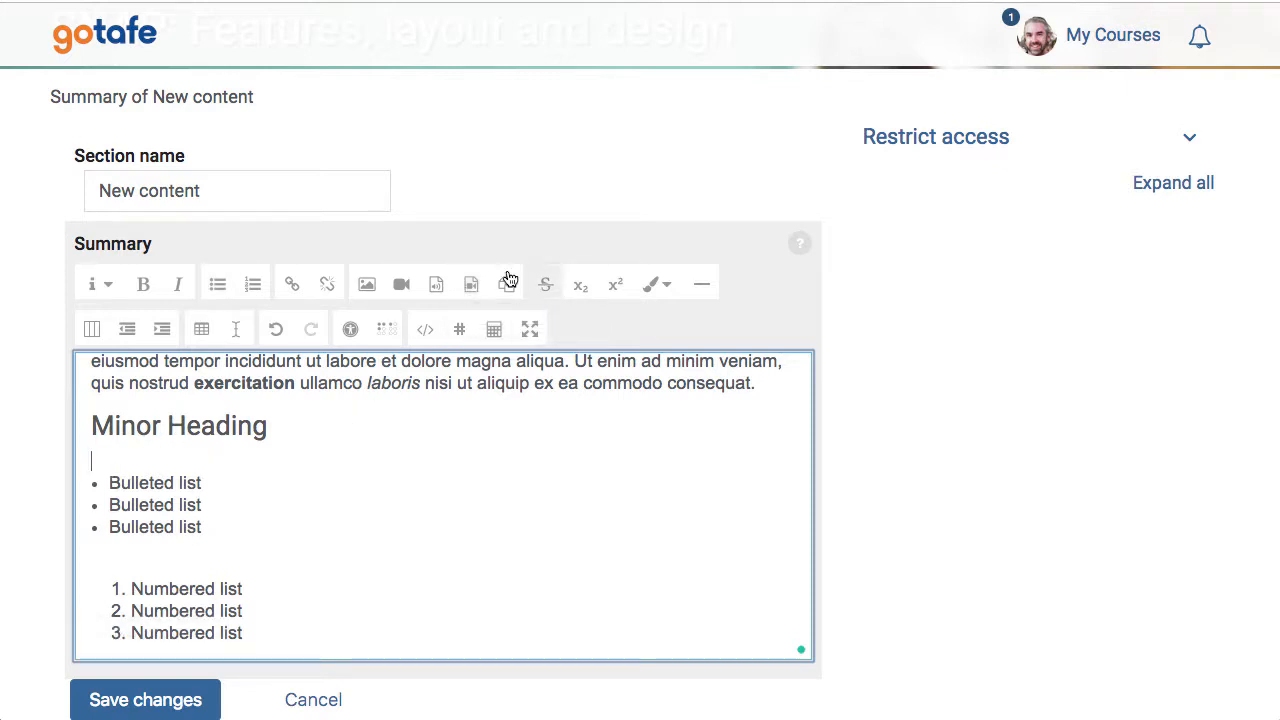
- Record a short webcam video for the summary with the Insert video recording tool
click(471, 289)
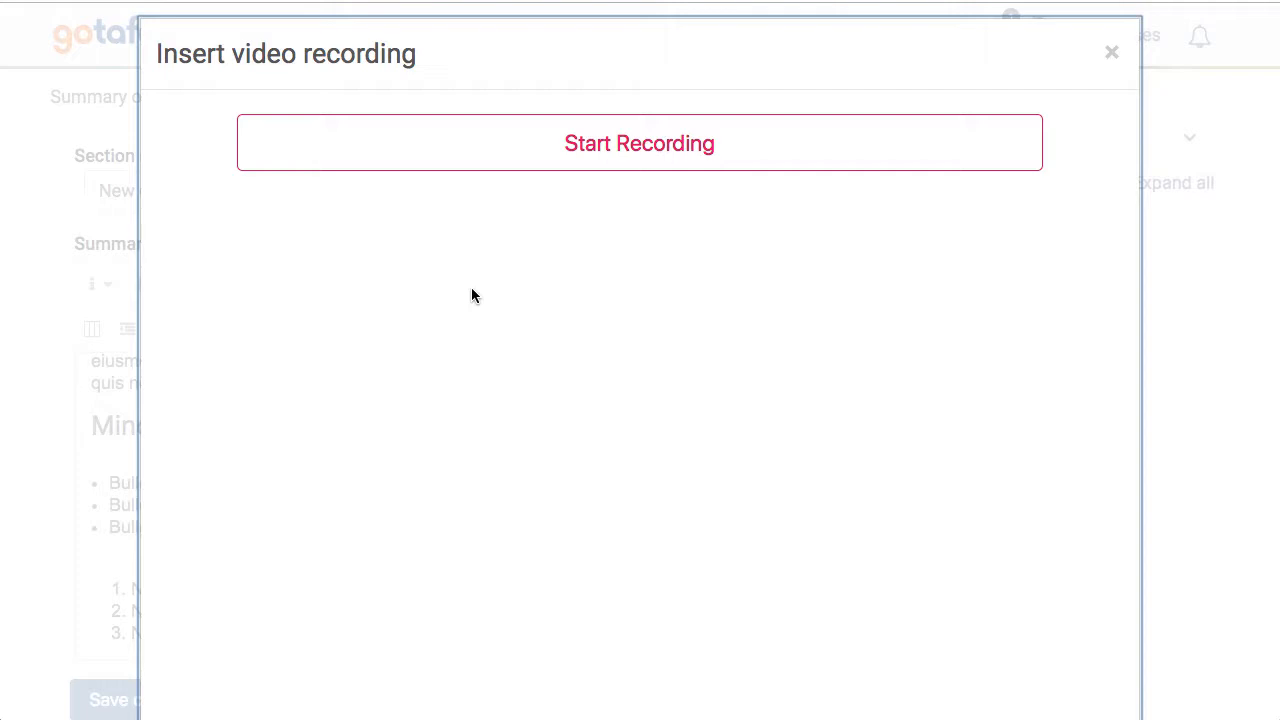
click(678, 155)
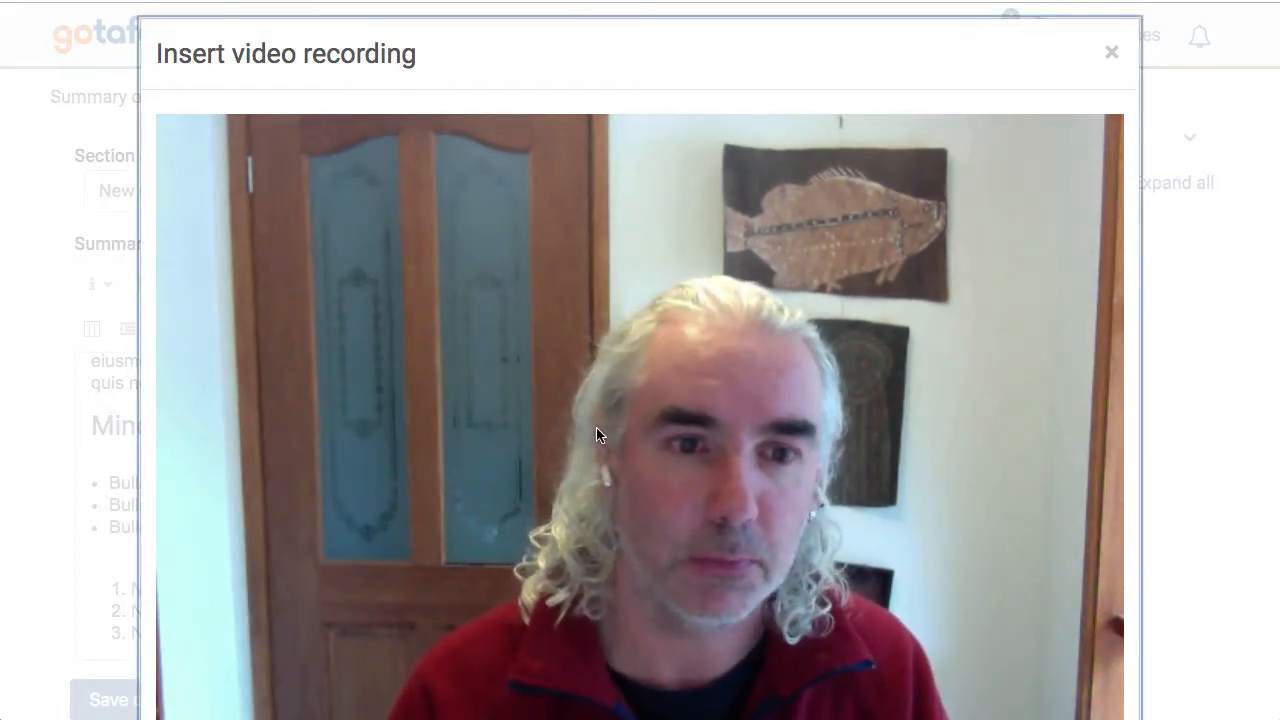
scroll(651, 408, down, 5)
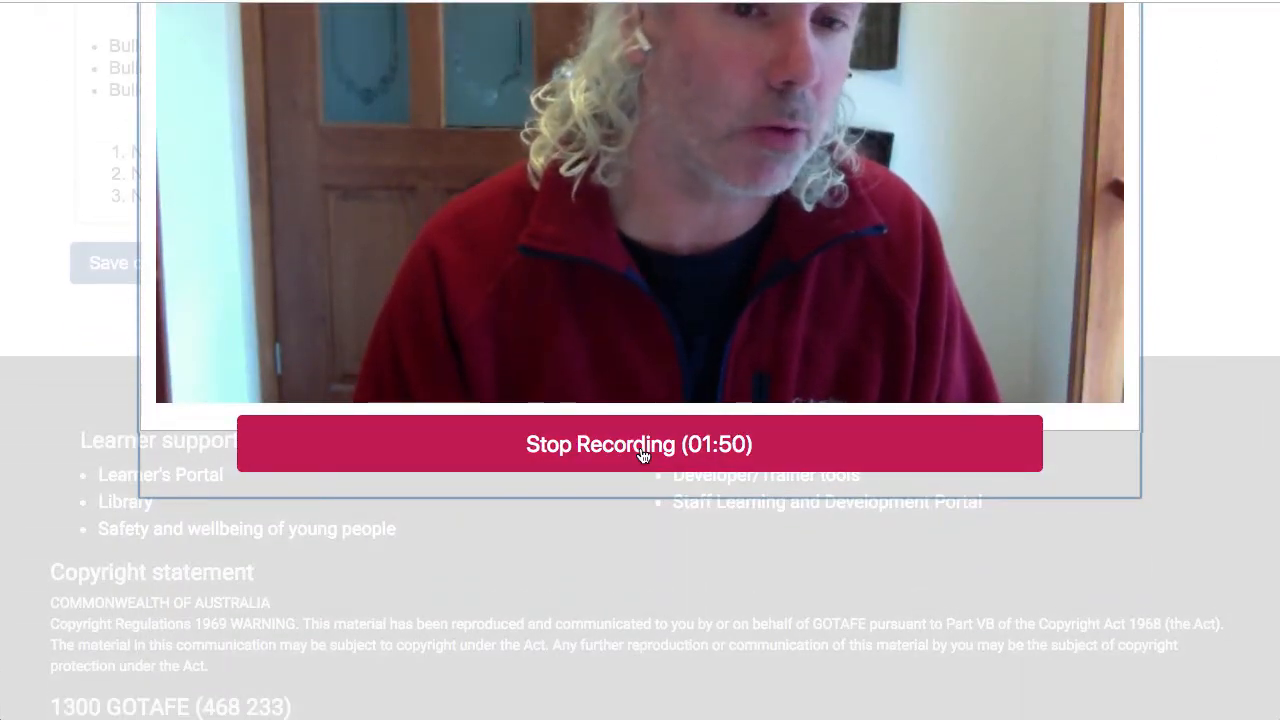
click(724, 449)
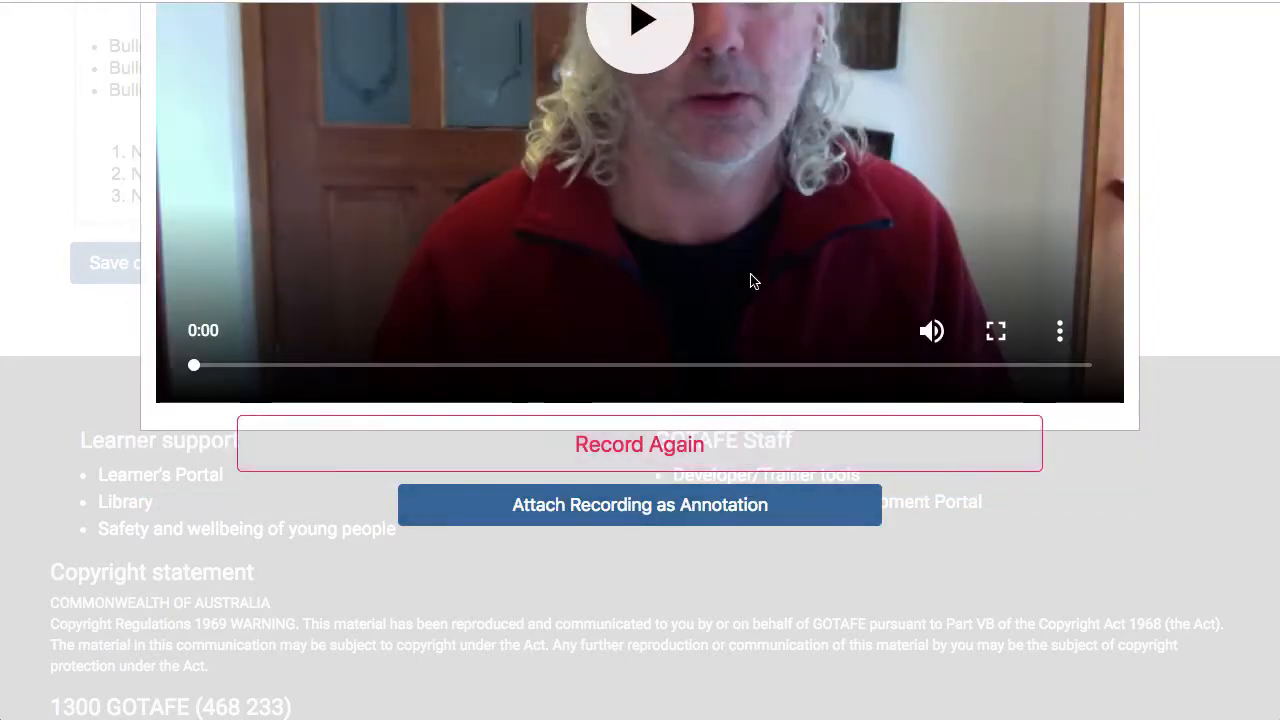
- Attach the recording to the summary as an annotation, keeping "Video annotation" as its link text
scroll(754, 281, up, 1)
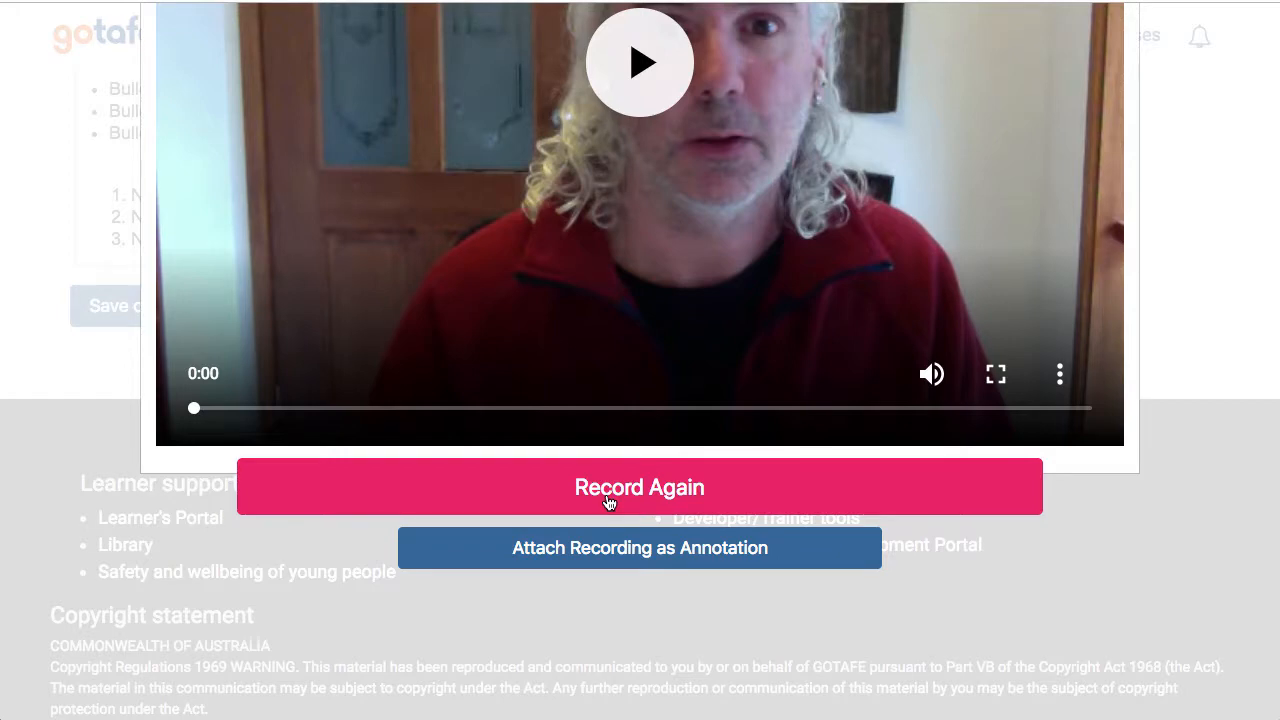
click(705, 555)
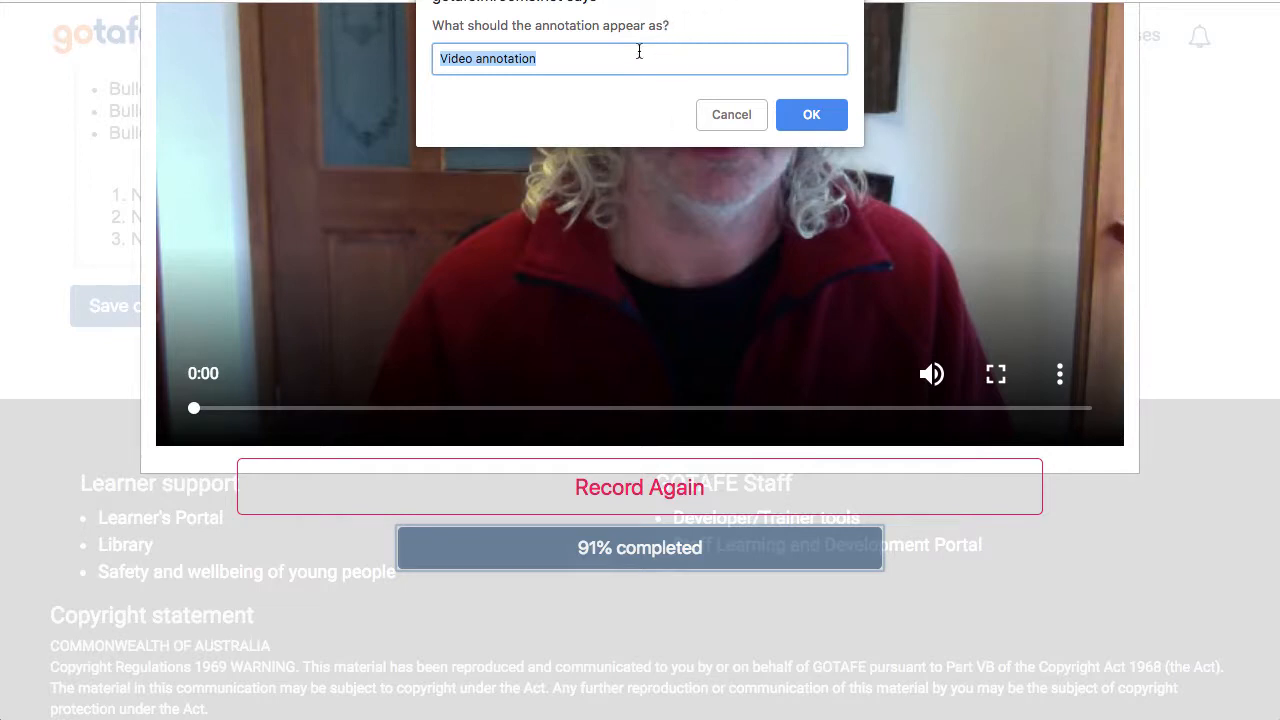
click(811, 115)
click(811, 115)
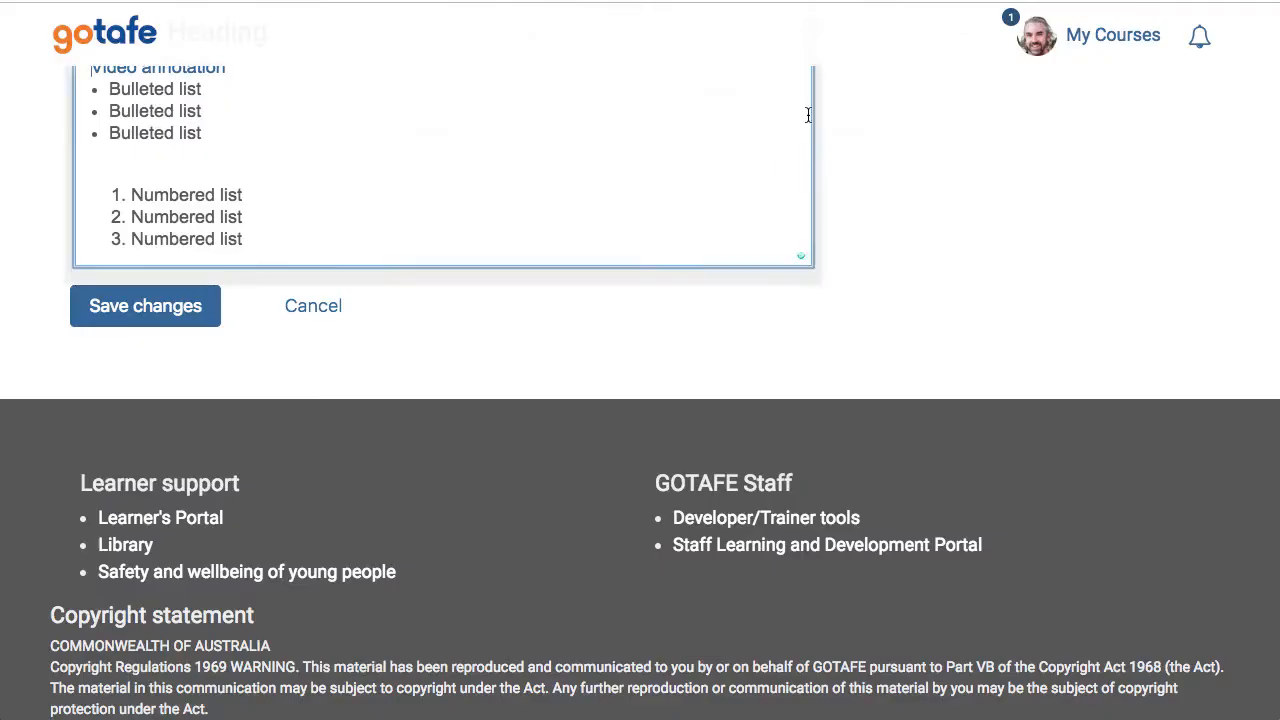
- Colour the phrase "incididunt ut labore et dolore magna" in the paragraph dark red
scroll(613, 160, up, 2)
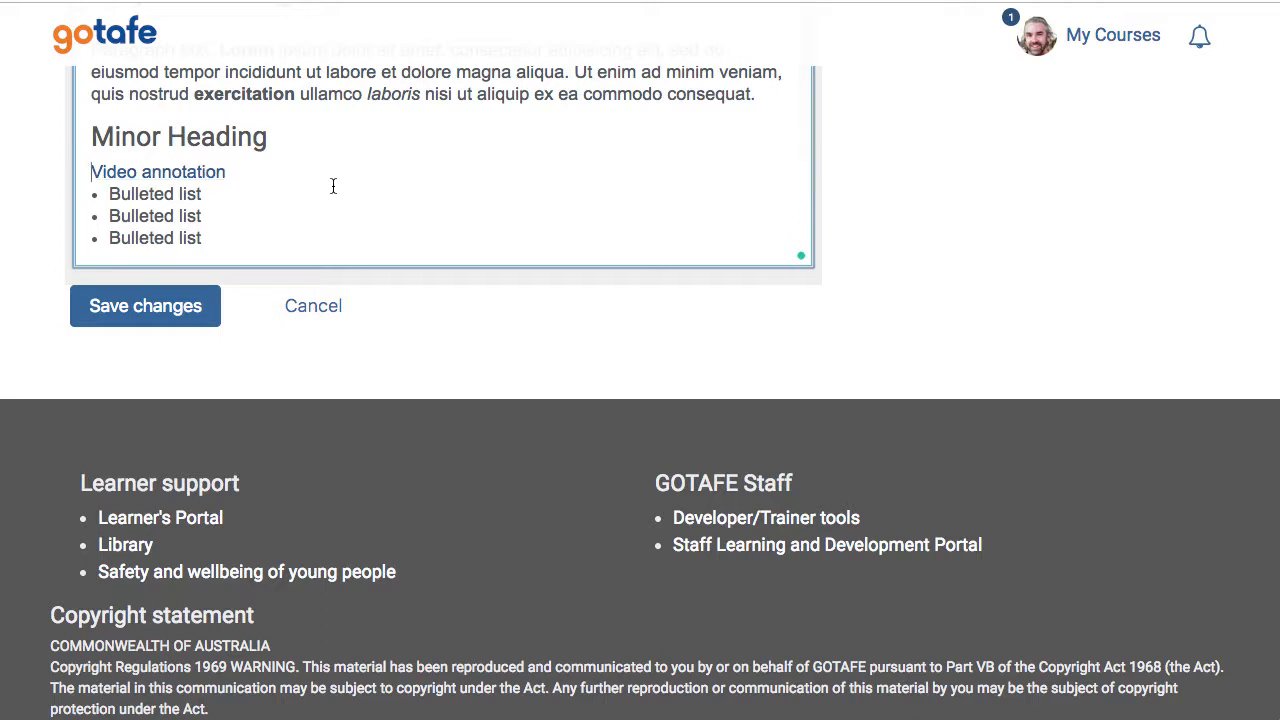
scroll(333, 186, down, 2)
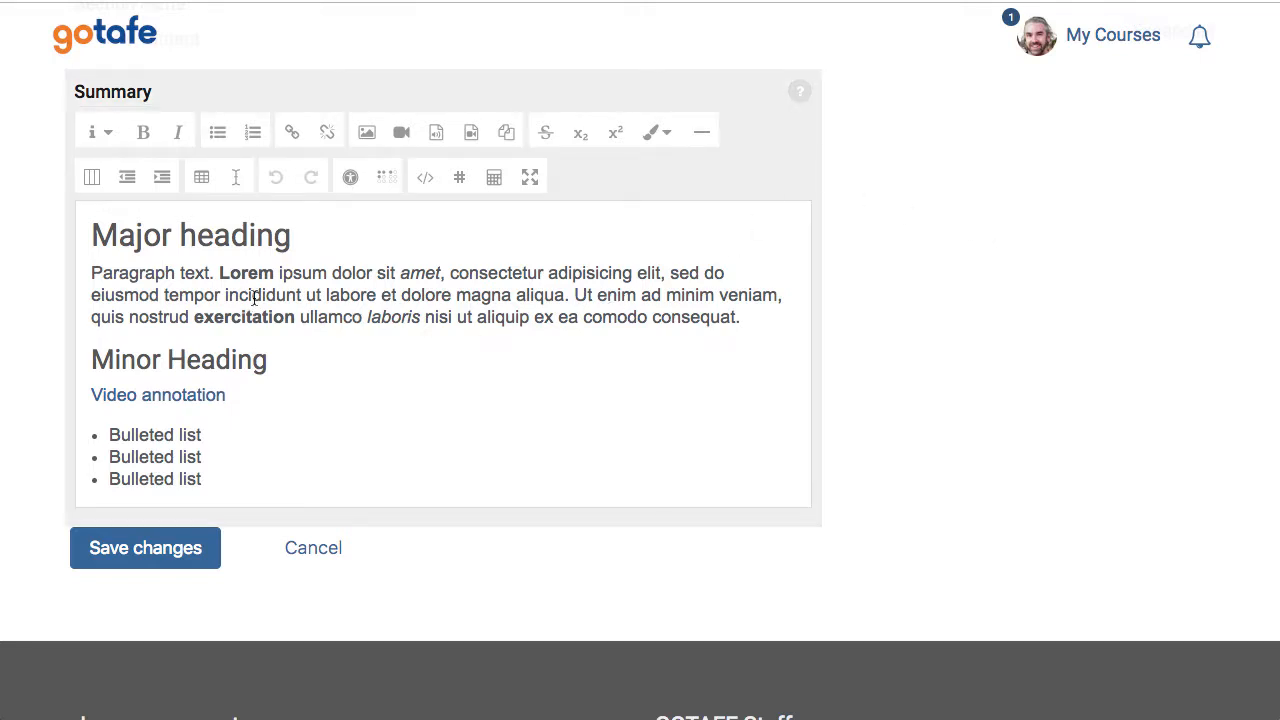
drag(228, 295, 512, 297)
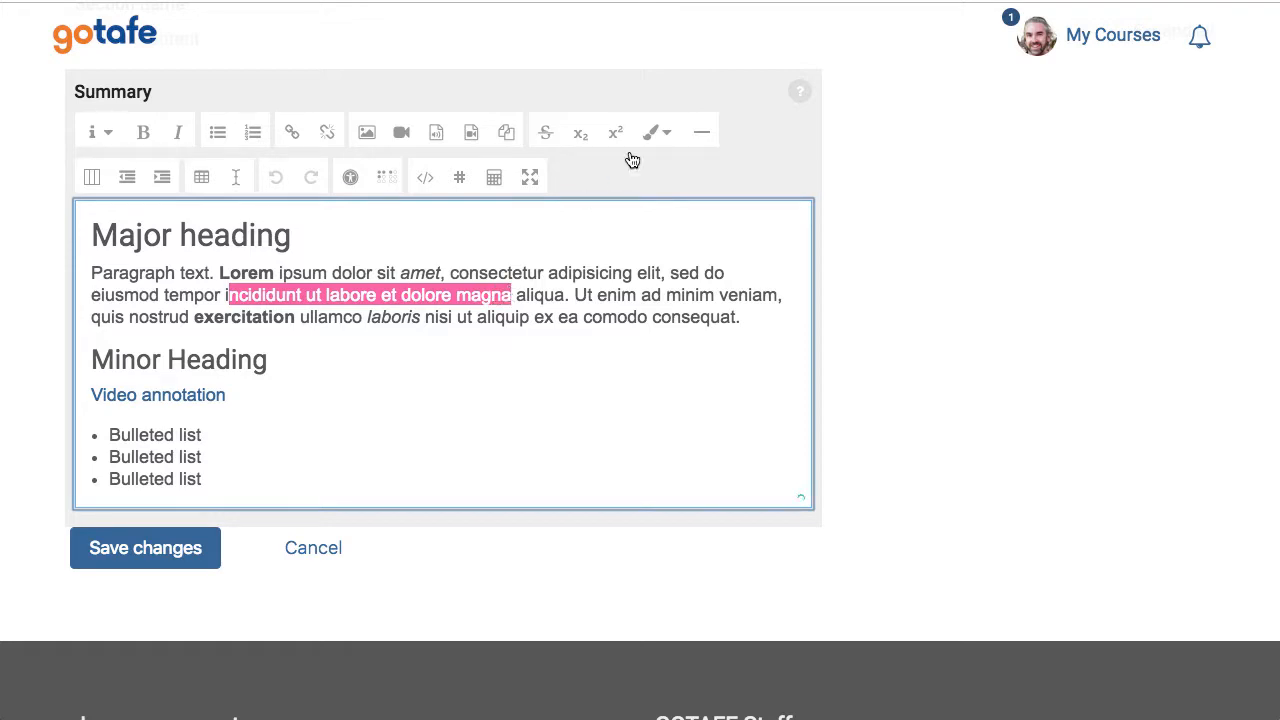
click(658, 133)
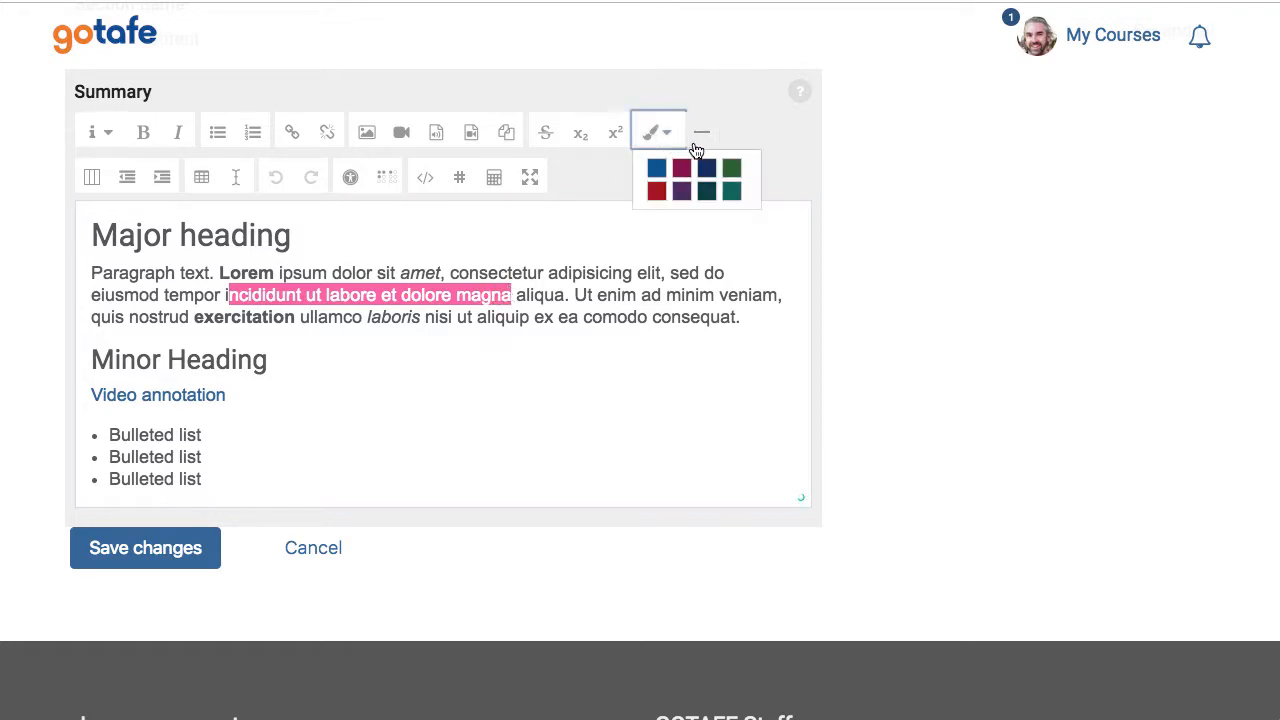
click(656, 191)
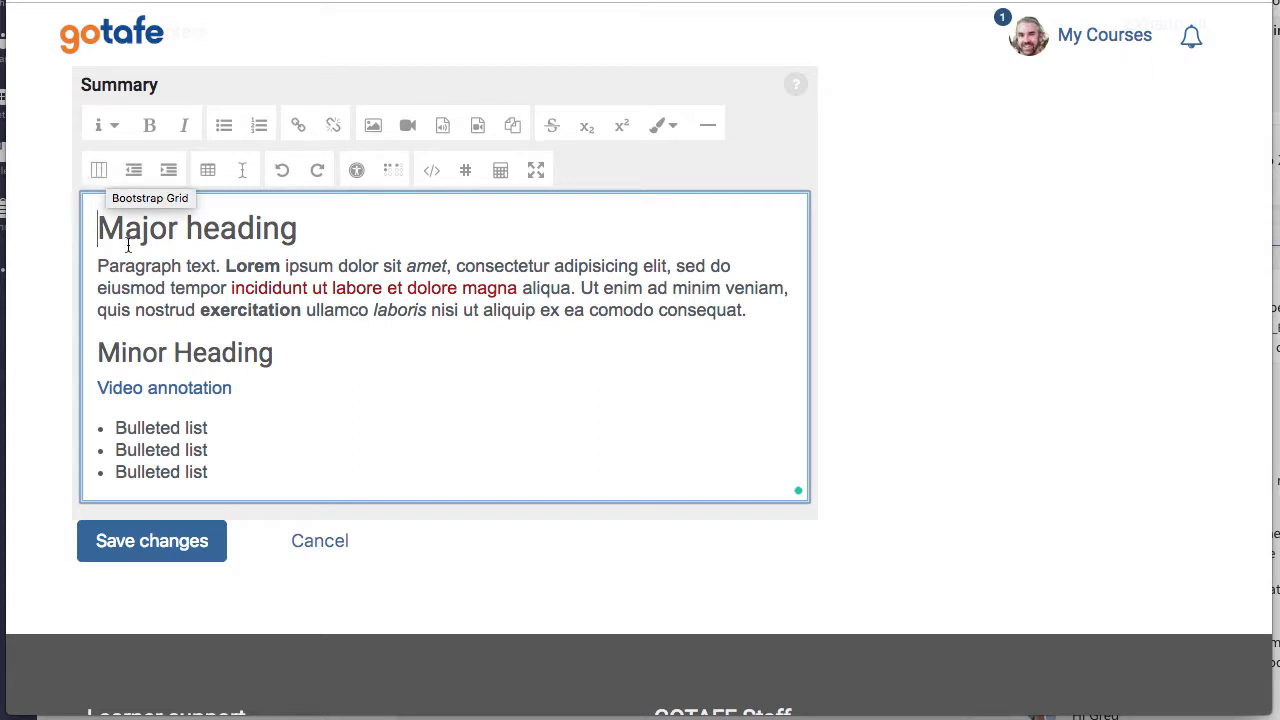
- Insert a Bootstrap grid with three equal columns on a new line below the paragraph text
click(756, 318)
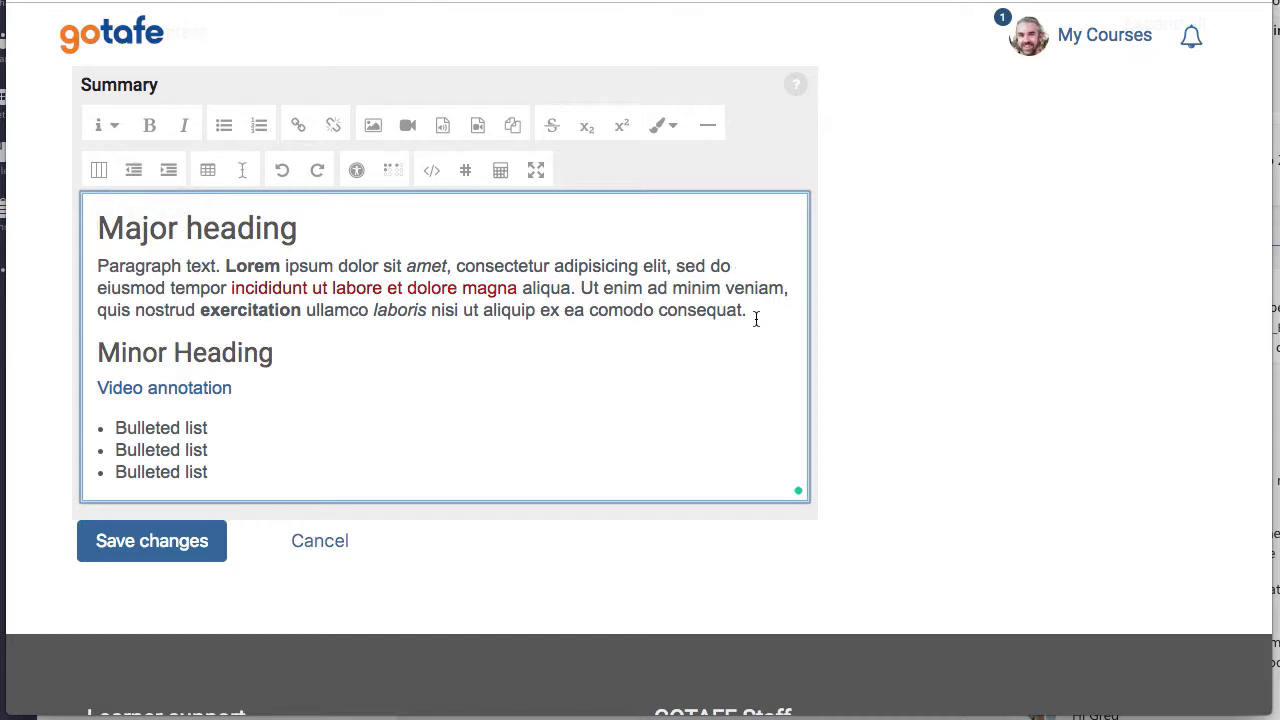
key(Return)
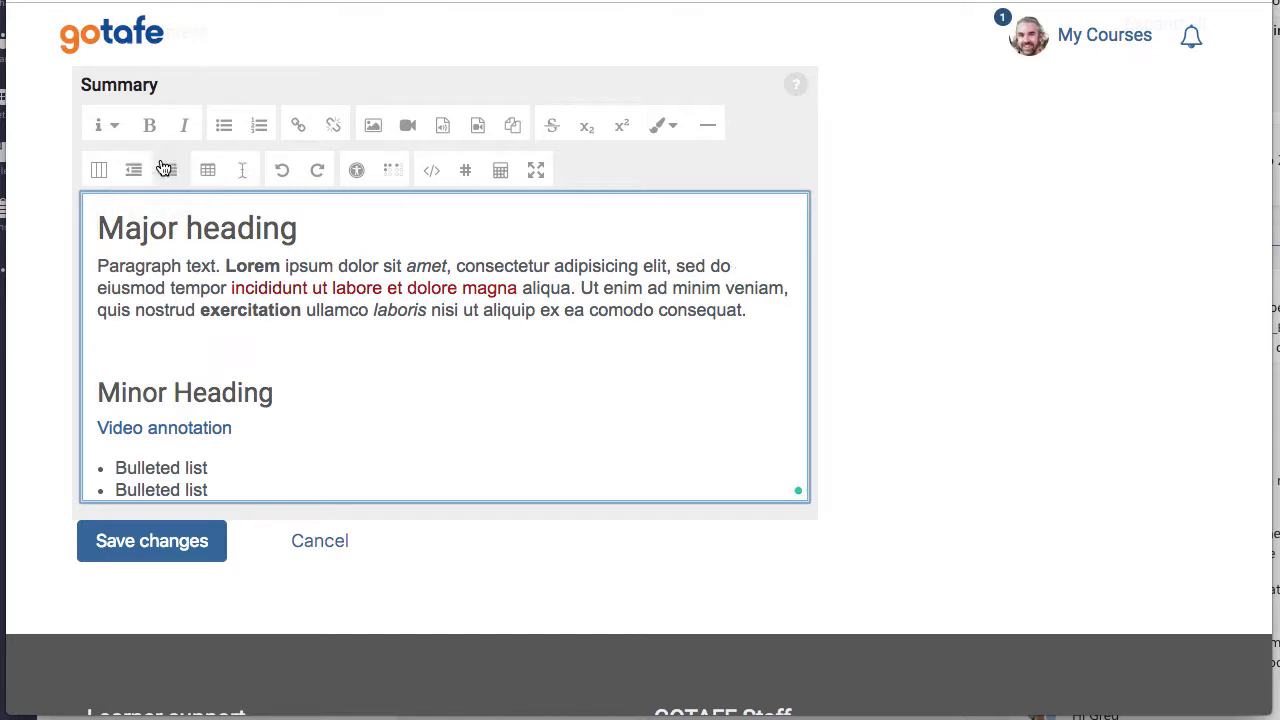
click(99, 172)
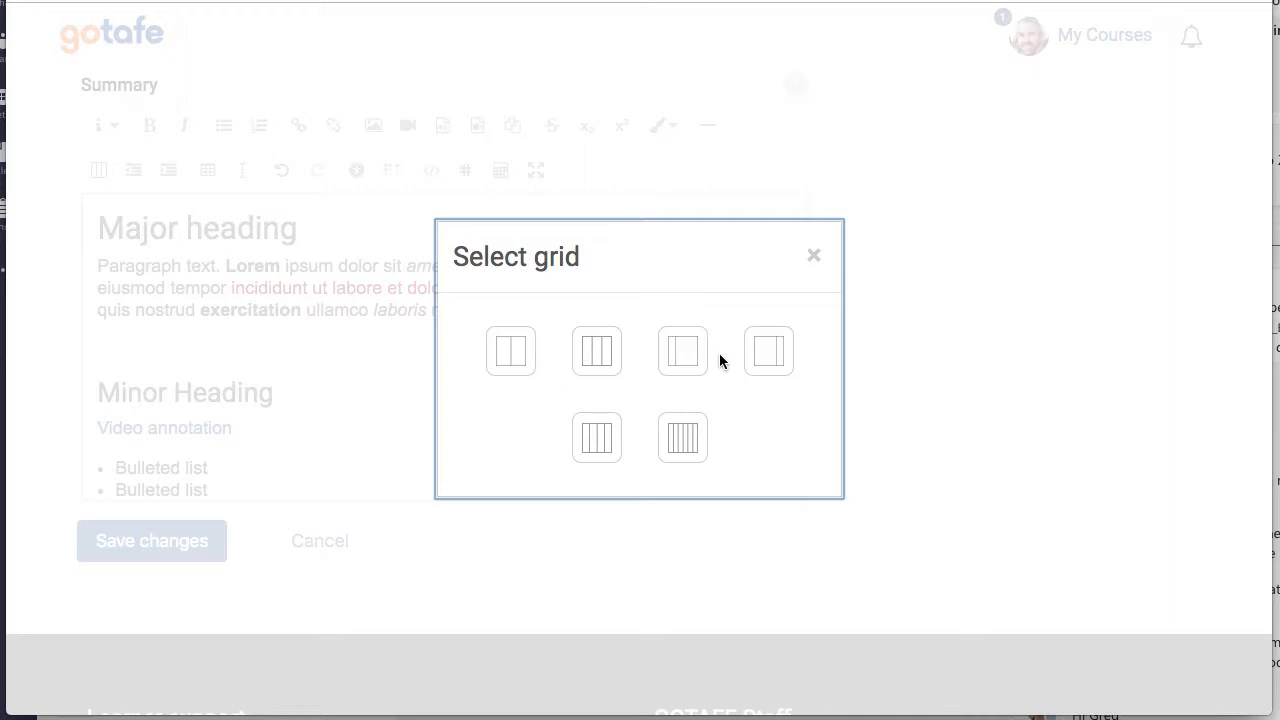
click(595, 353)
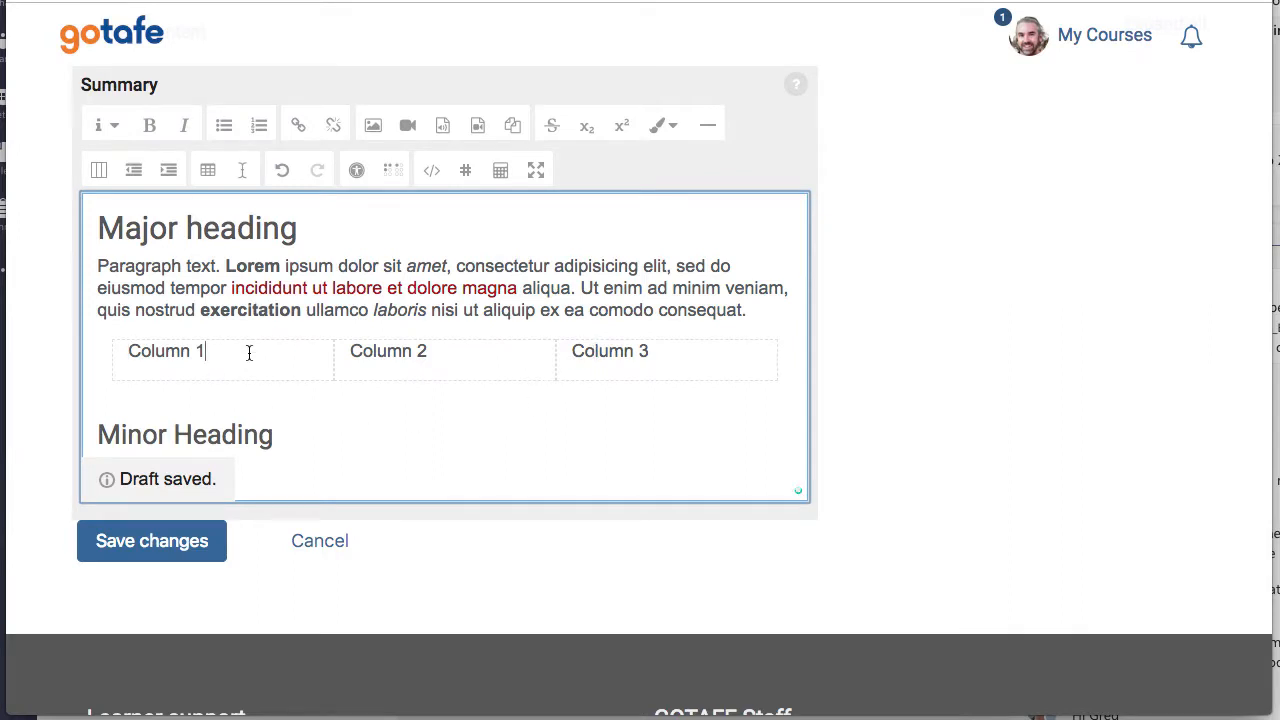
- Add a "lipsum" placeholder paragraph on a new line below the Column 1 label
key(Return)
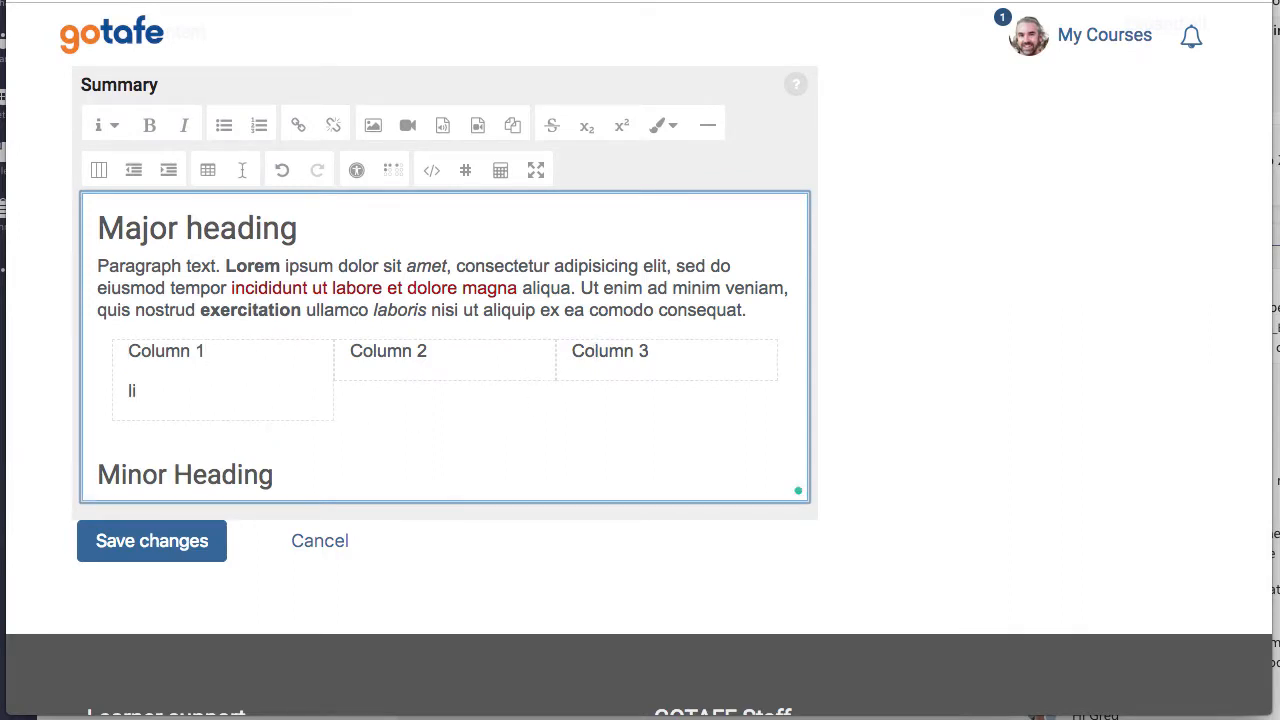
text(lipsum)
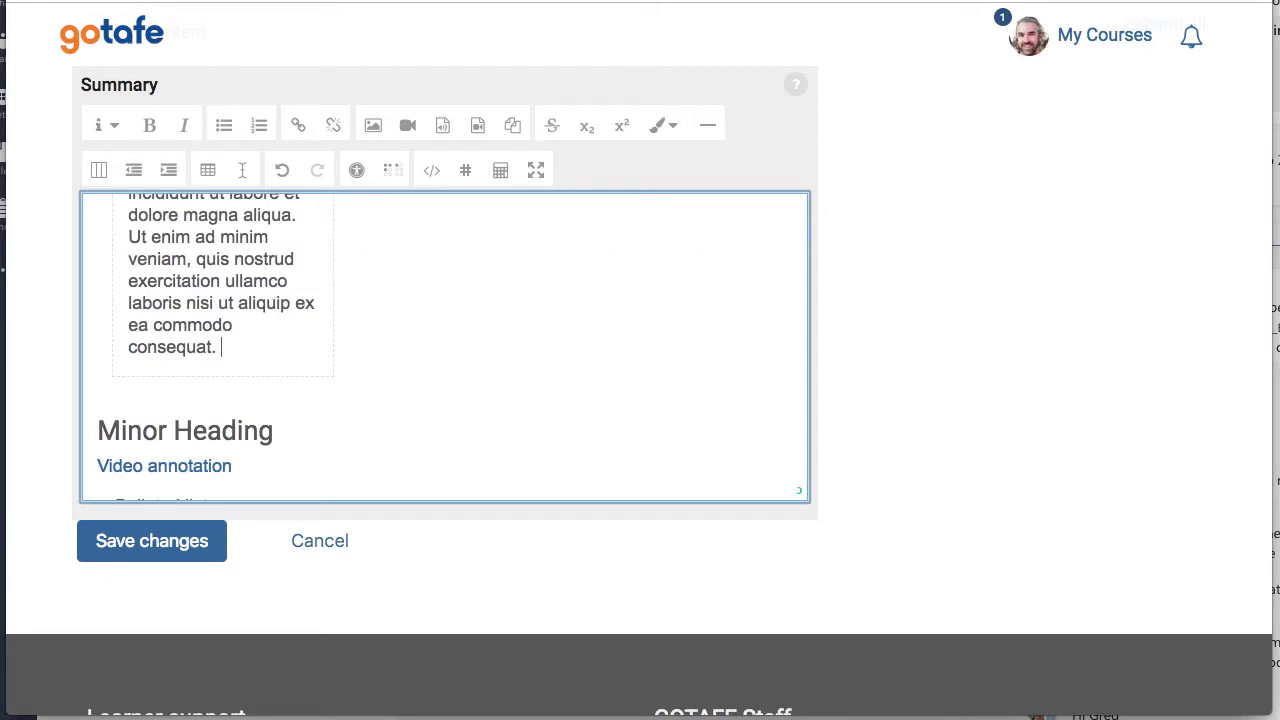
- Add a "lipsum" placeholder paragraph on a new line below both the Column 2 and Column 3 labels
scroll(431, 340, up, 1)
scroll(431, 340, up, 3)
click(431, 340)
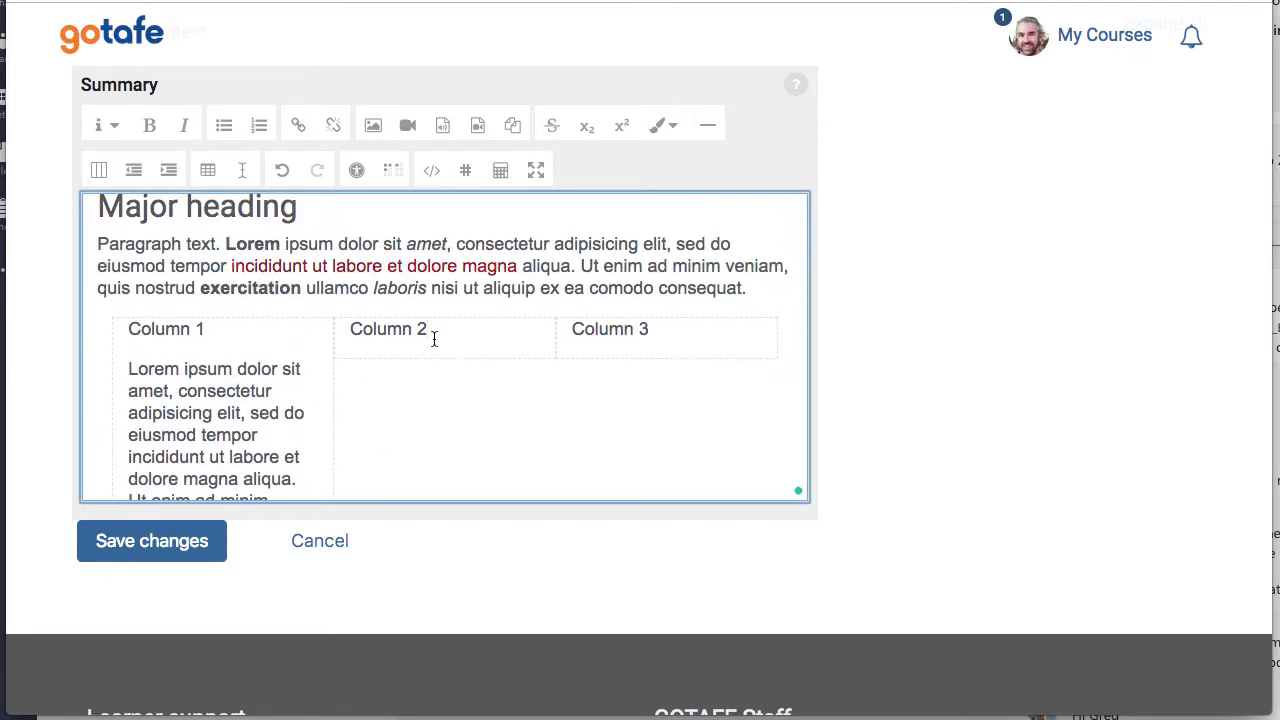
text(lipsum)
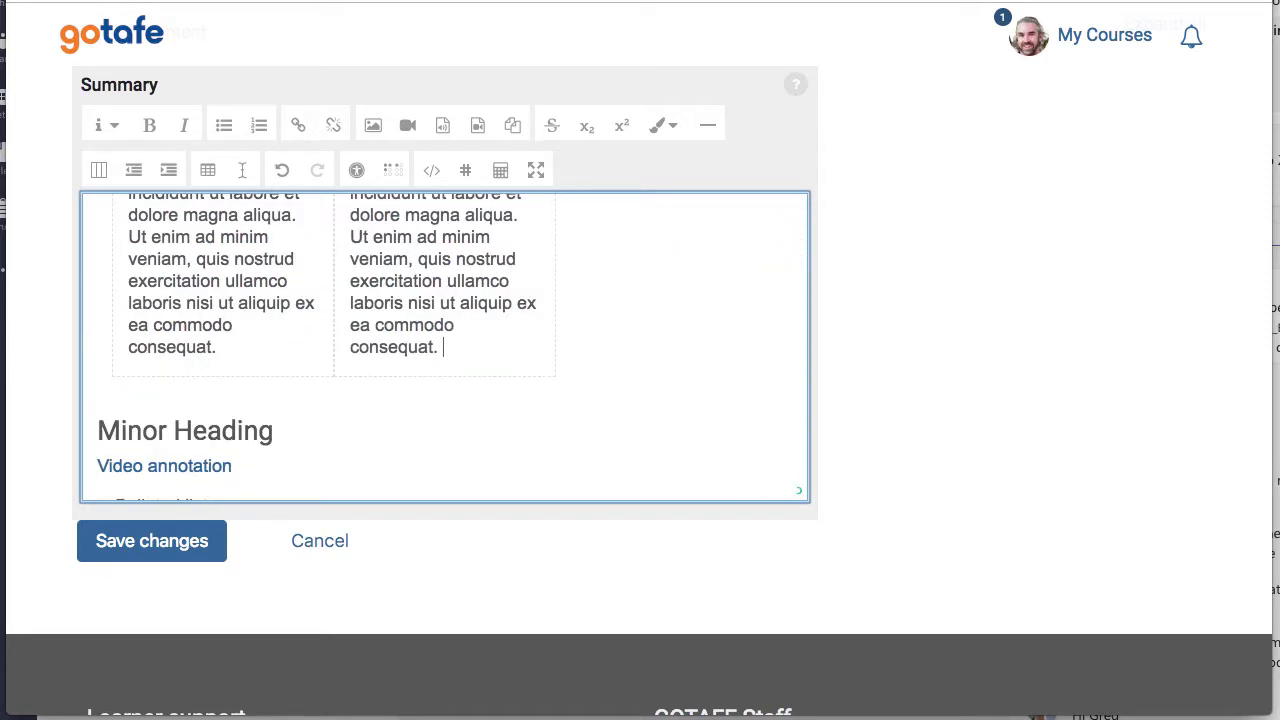
scroll(582, 318, up, 3)
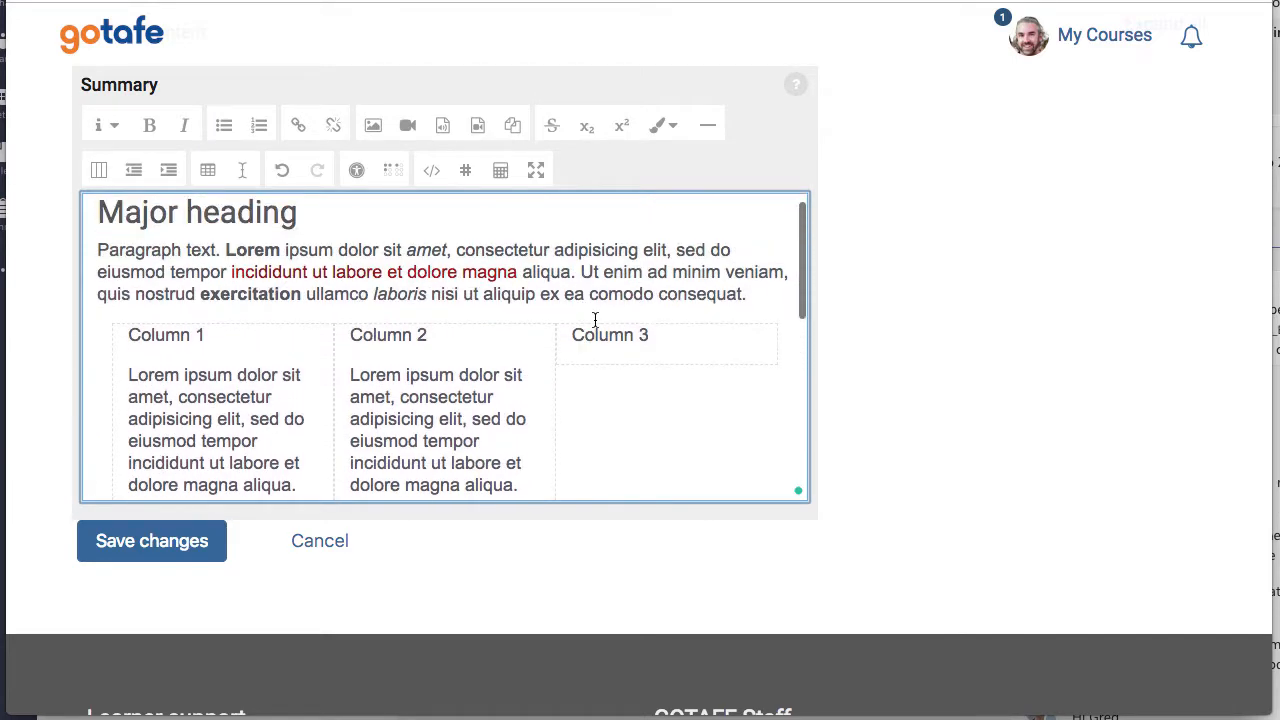
text(lipsum)
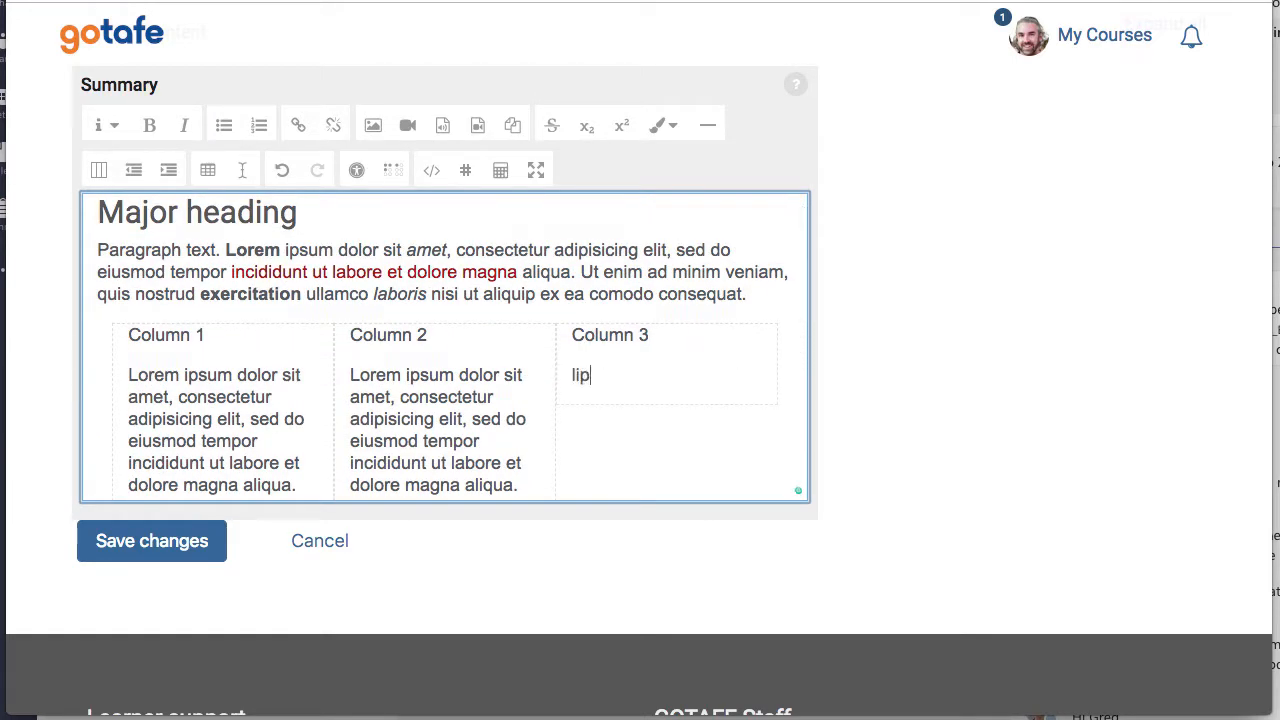
- Format the Column 1 and Column 2 labels in the grid as Heading (medium)
scroll(370, 308, up, 3)
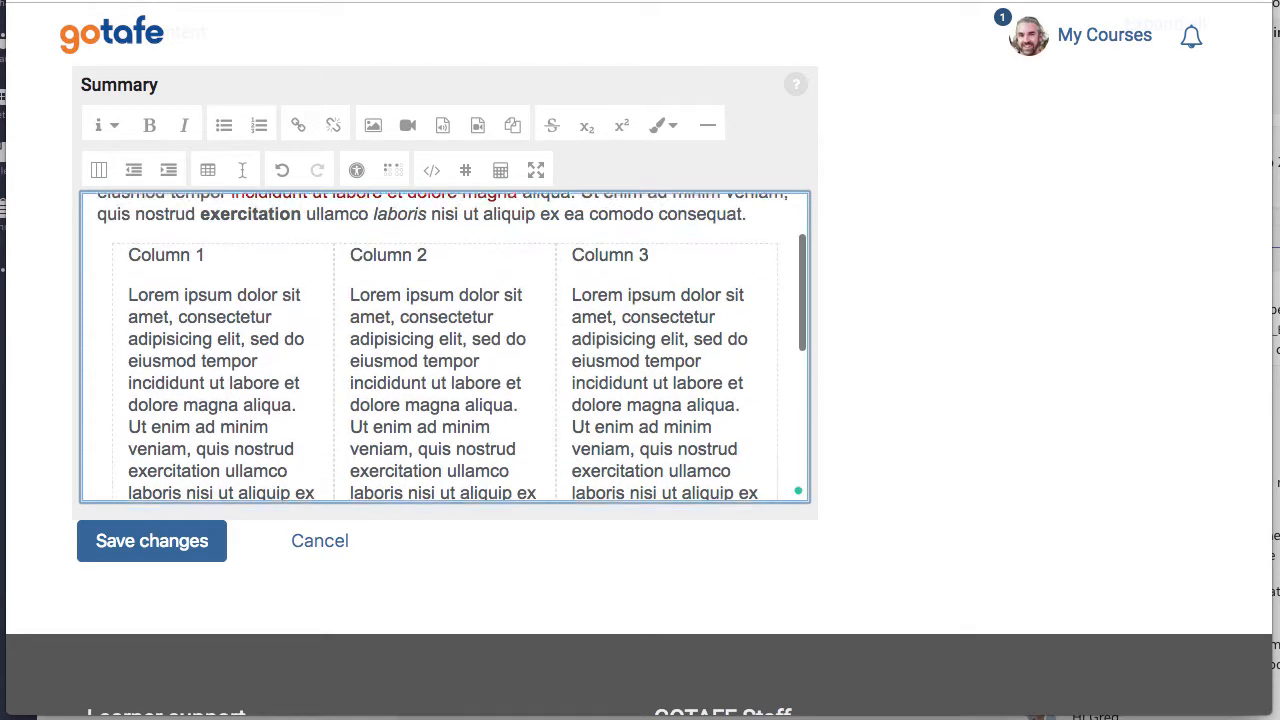
drag(213, 272, 127, 265)
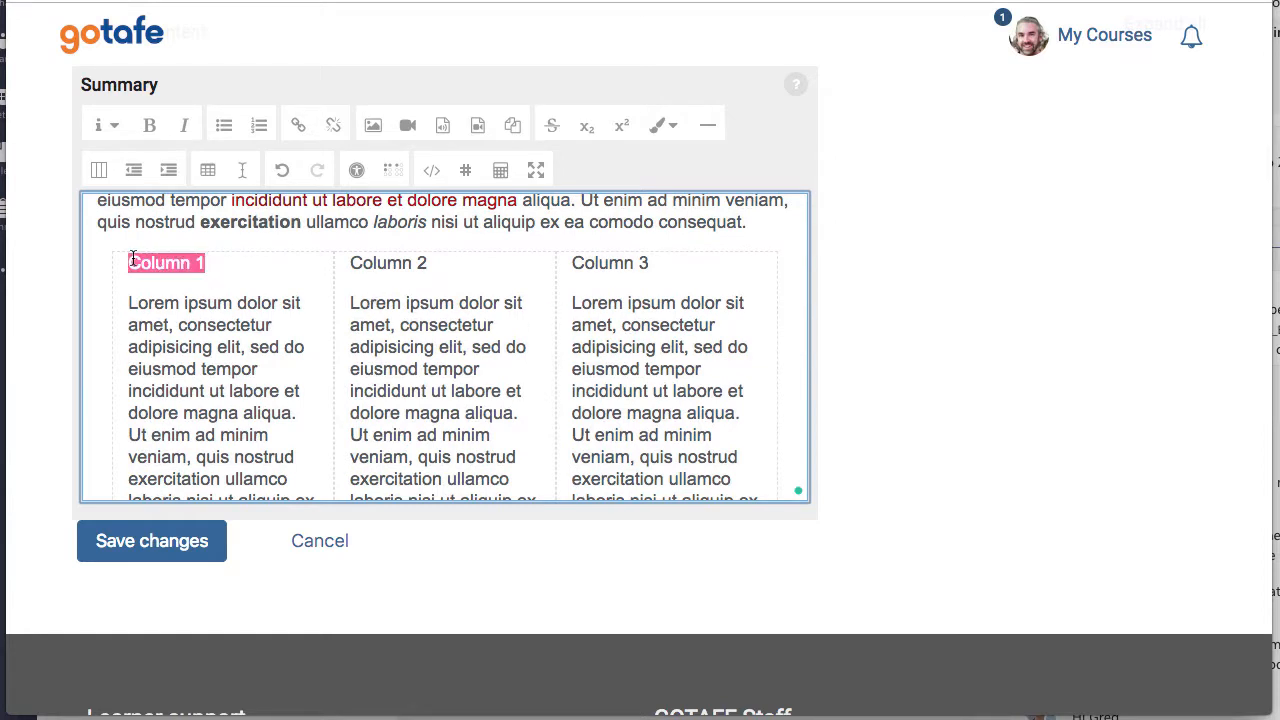
click(113, 122)
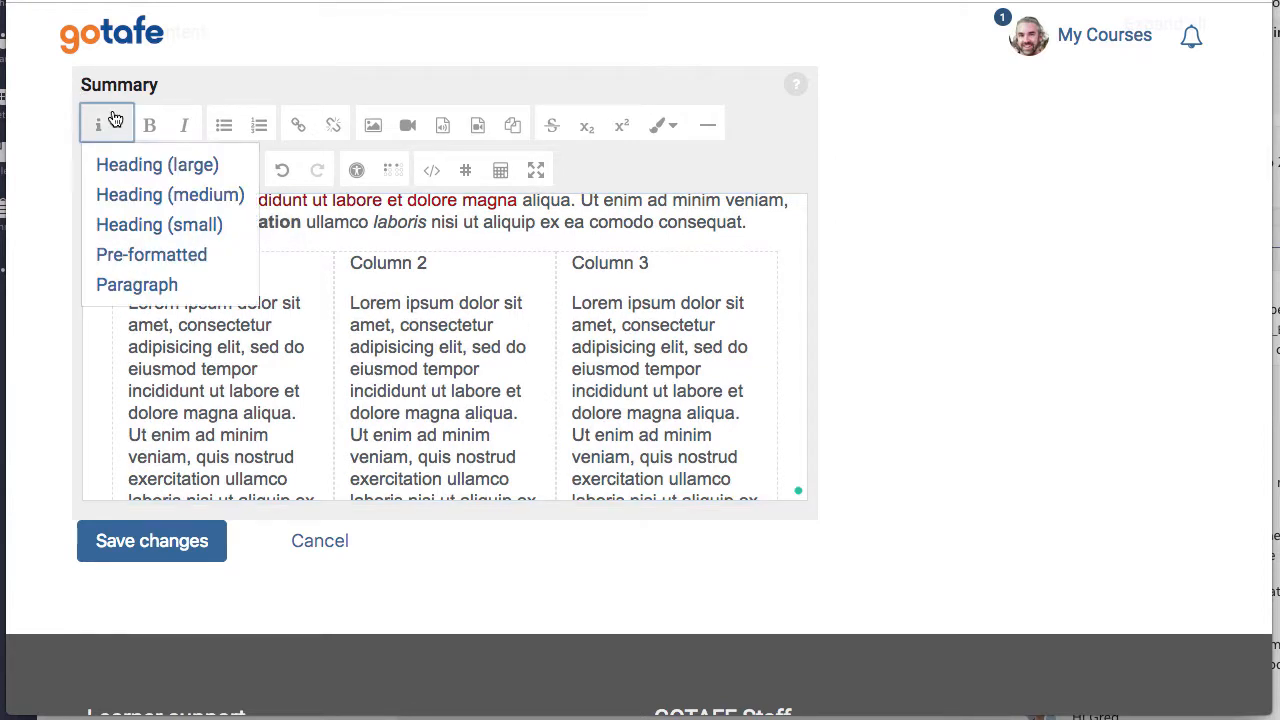
click(142, 196)
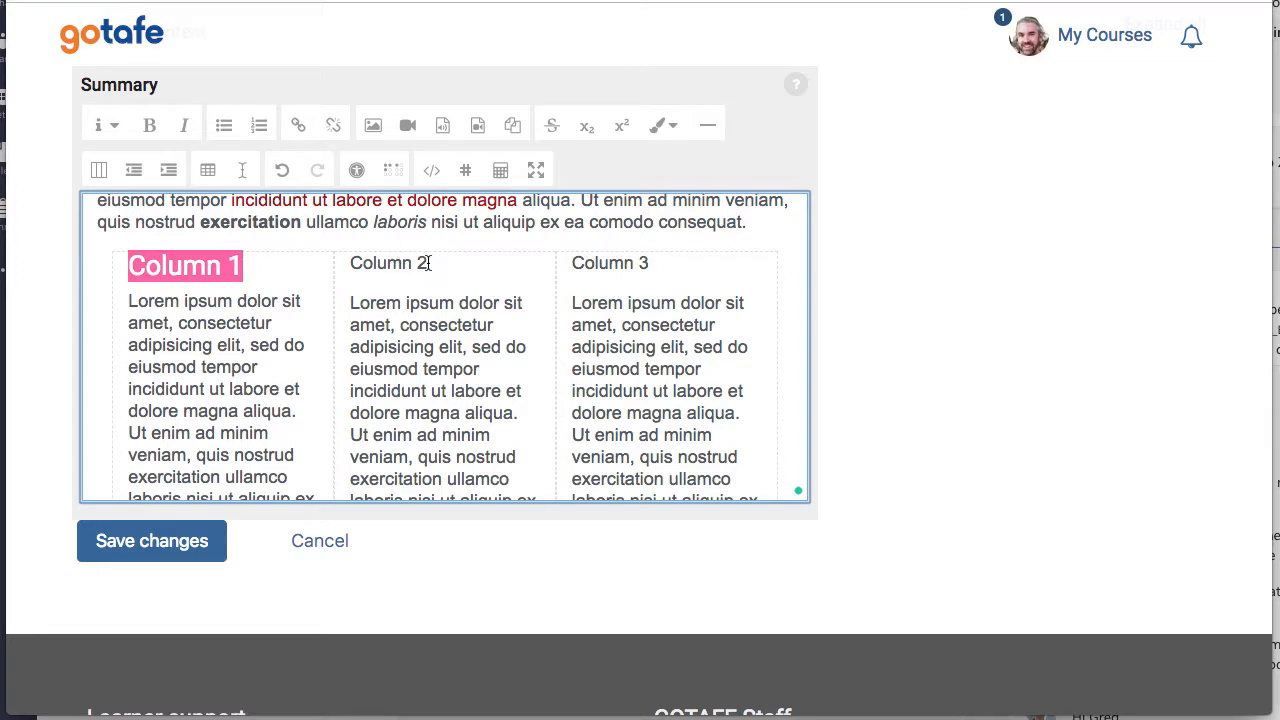
drag(427, 262, 348, 263)
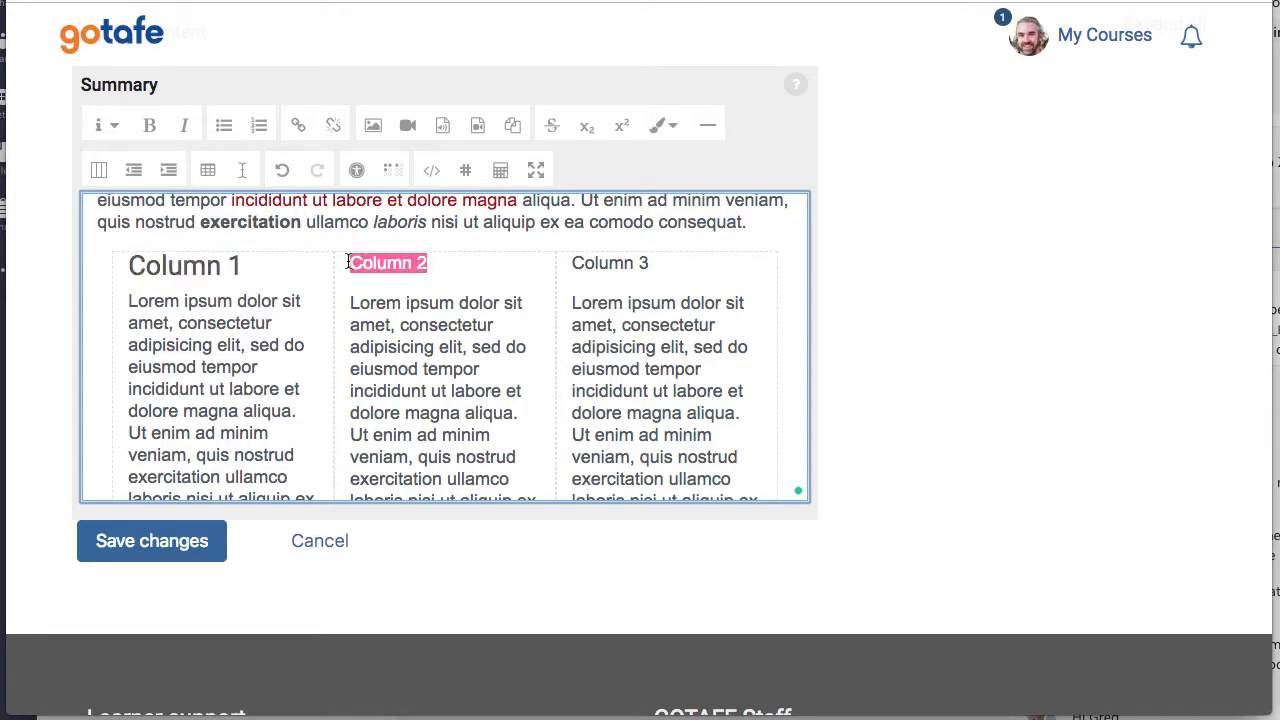
click(113, 132)
click(96, 198)
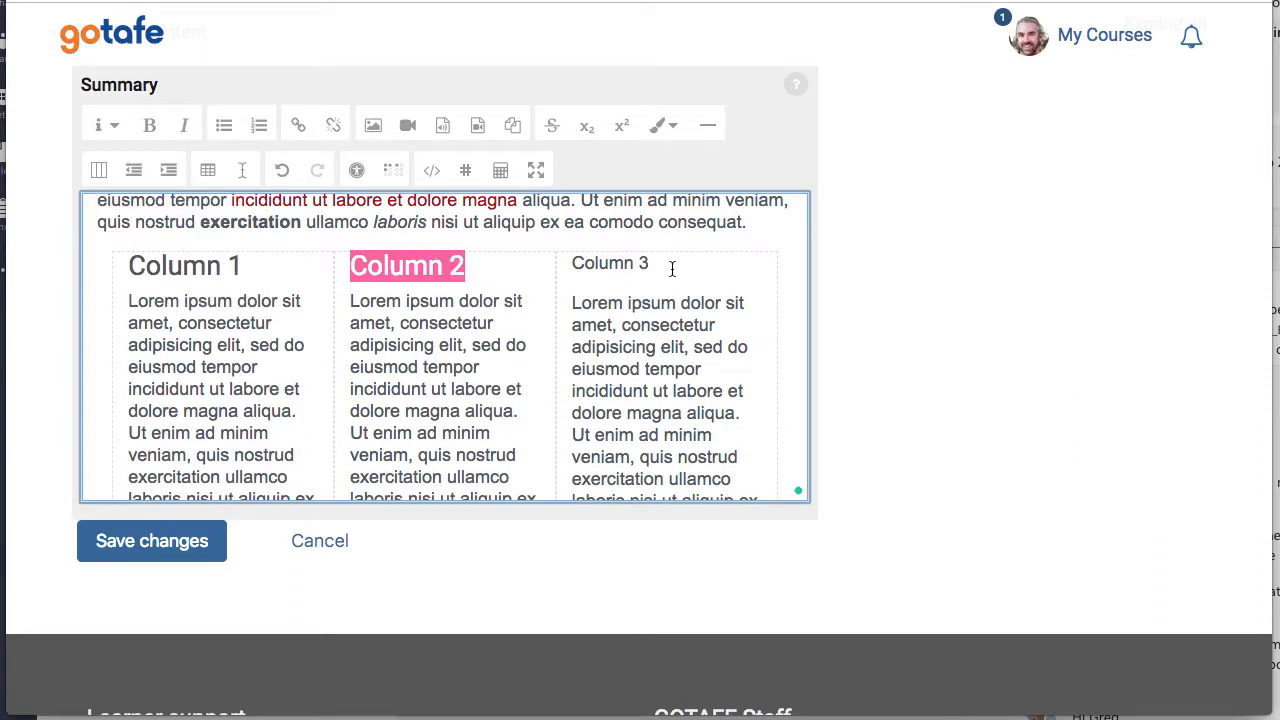
- Format the Column 3 label as Heading (medium) and save the section changes
click(672, 268)
drag(672, 268, 572, 265)
click(554, 267)
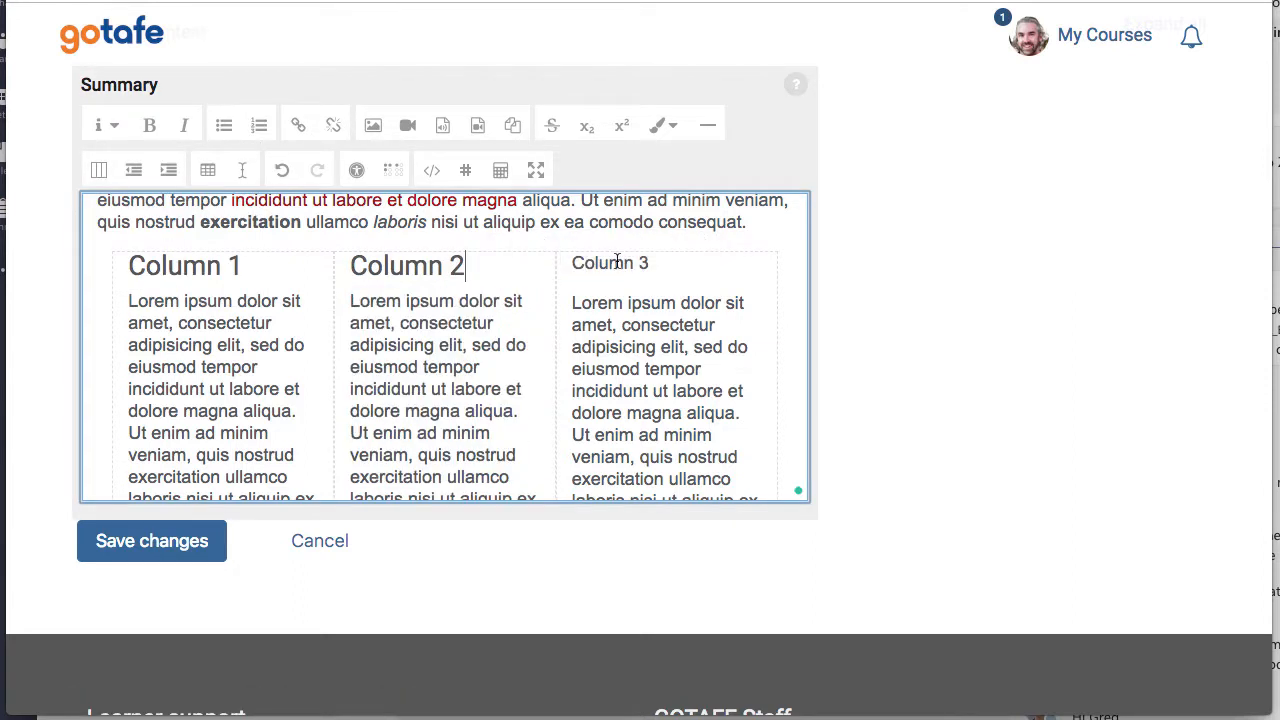
triple_click(617, 266)
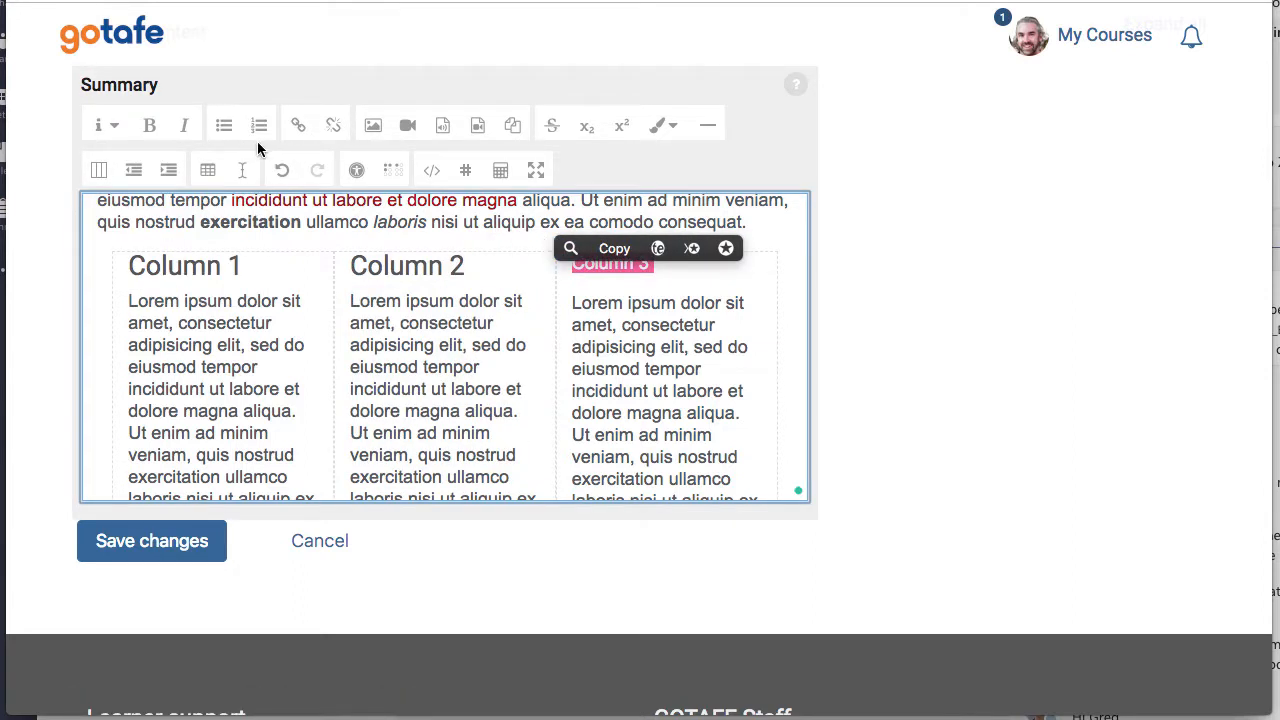
click(108, 127)
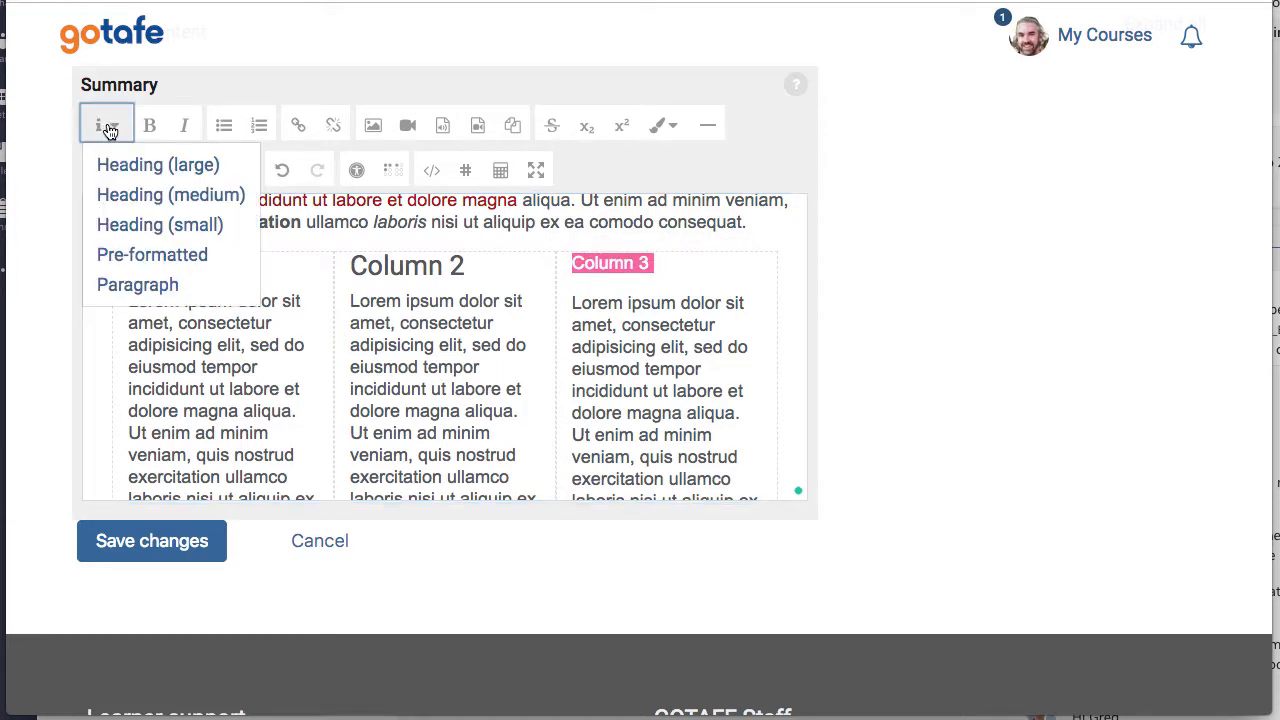
click(129, 193)
click(628, 368)
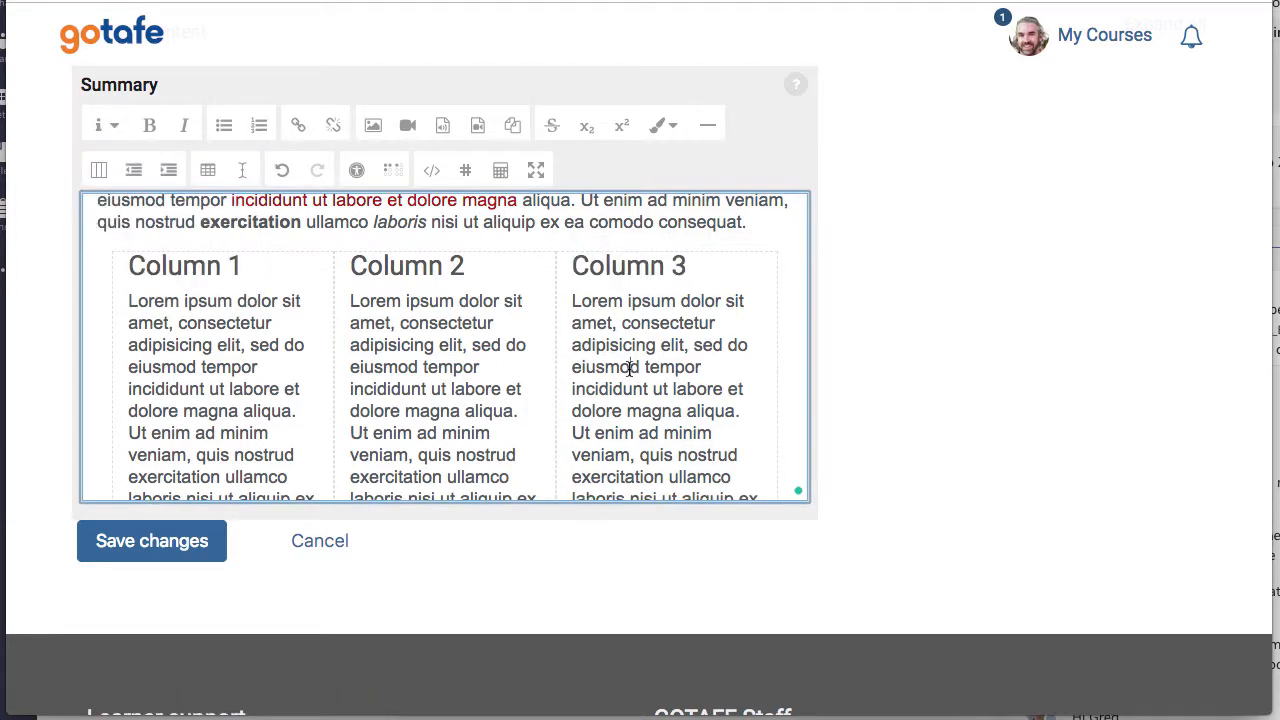
click(155, 541)
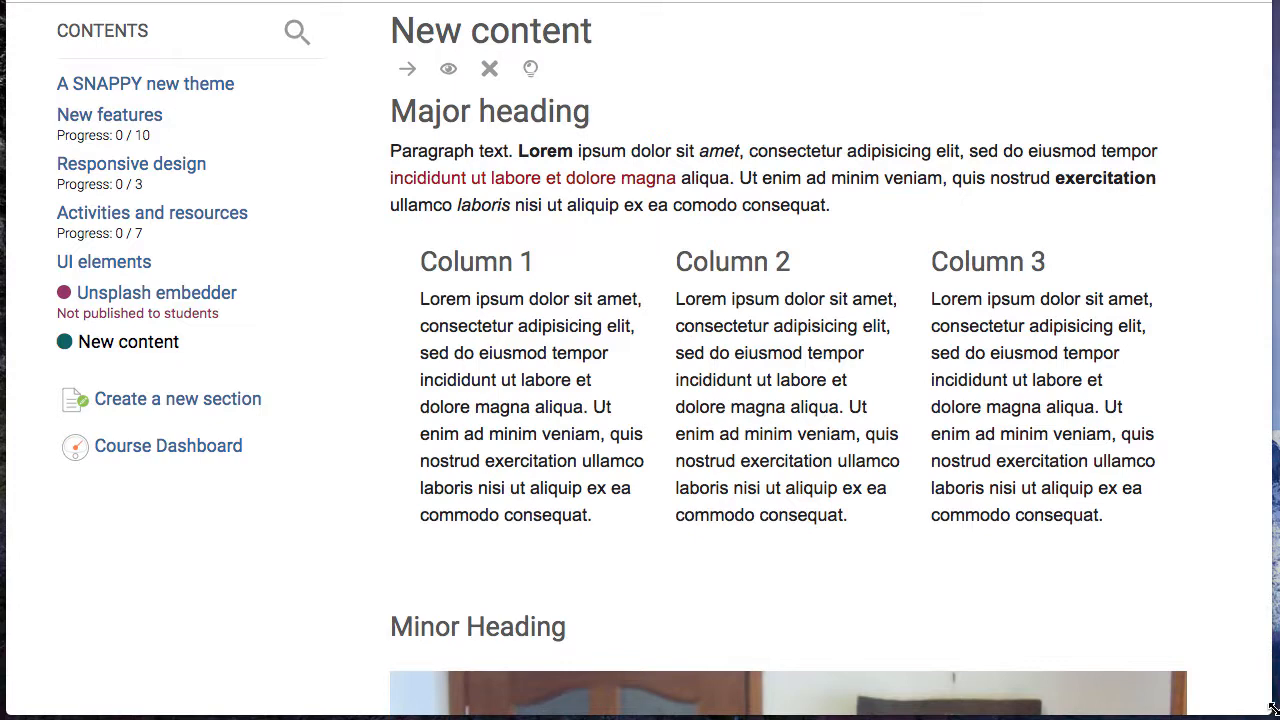
- Check the saved section's column layout in a narrowed browser window, restore the window's width, and review the headings, columns and video on the page
drag(1272, 708, 723, 650)
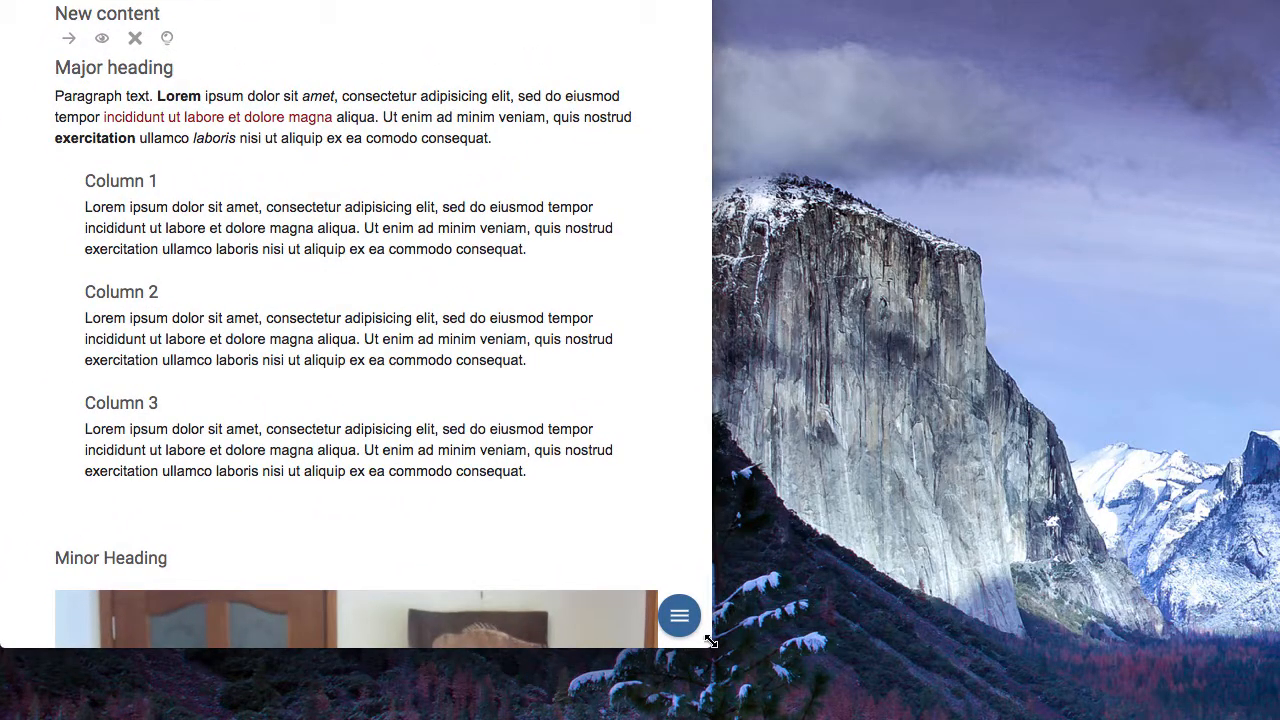
drag(737, 663, 1278, 707)
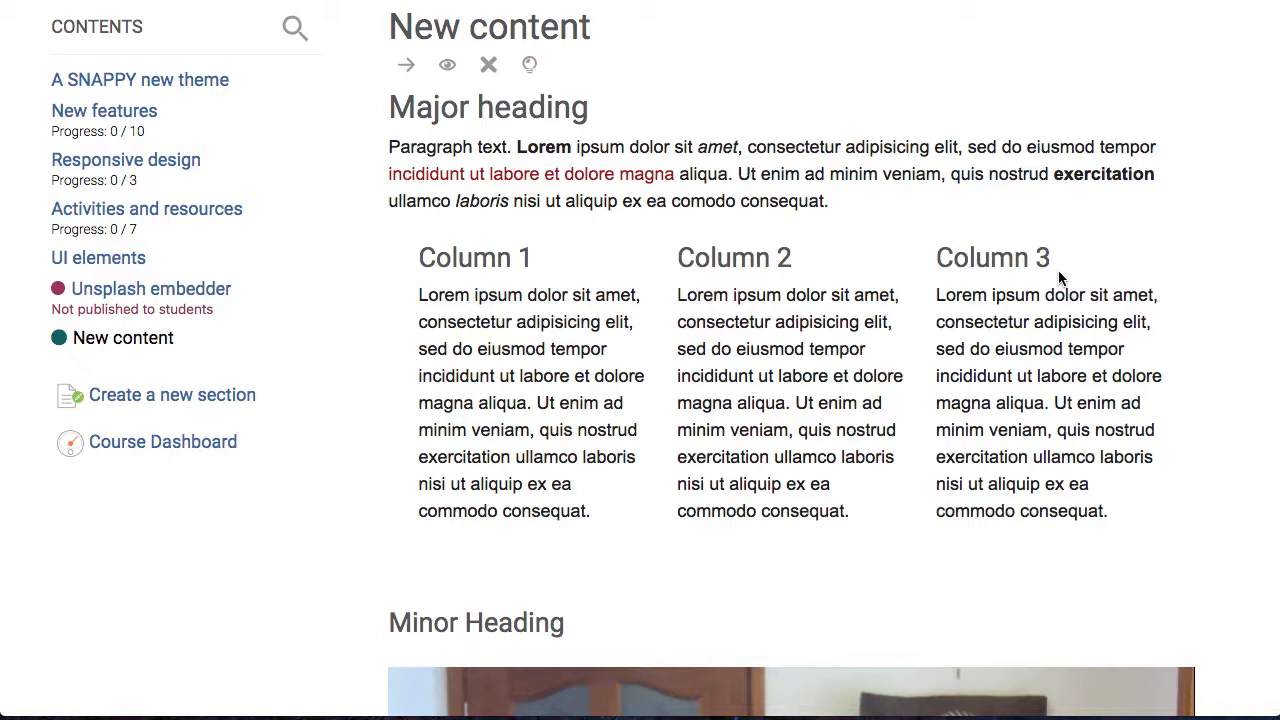
scroll(1060, 278, down, 6)
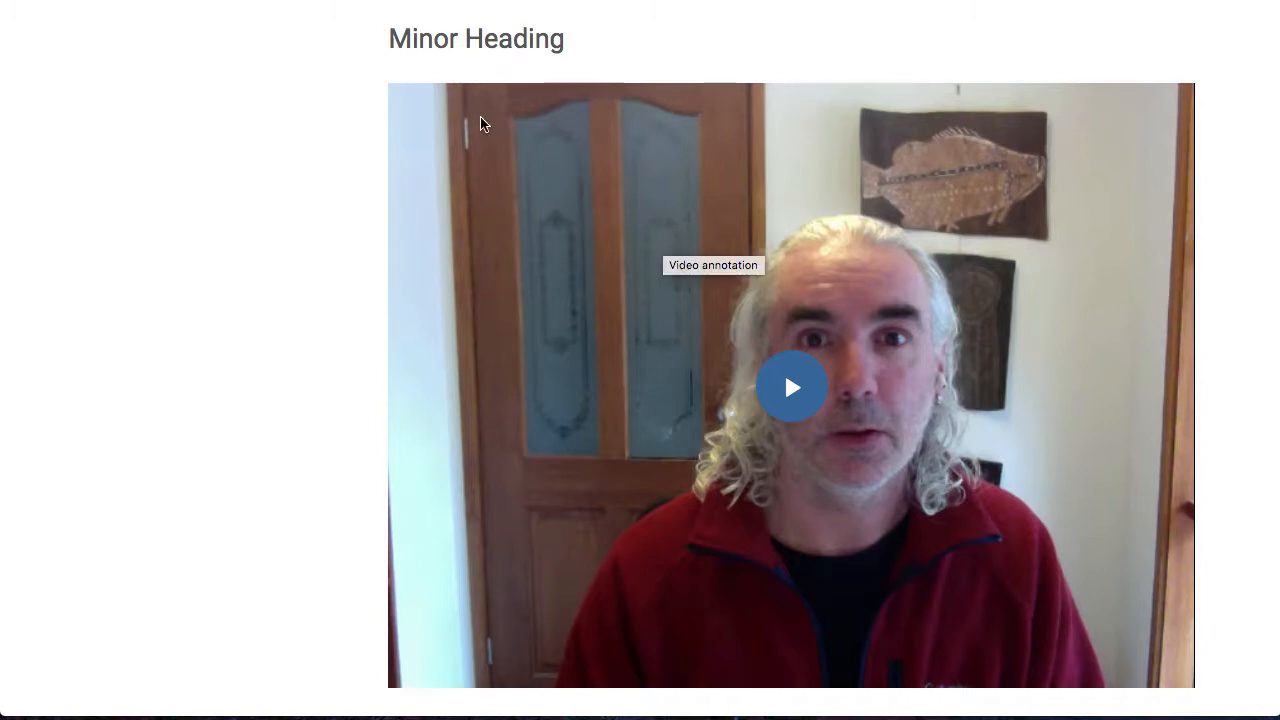
scroll(487, 120, up, 4)
scroll(487, 120, down, 1)
scroll(487, 120, down, 3)
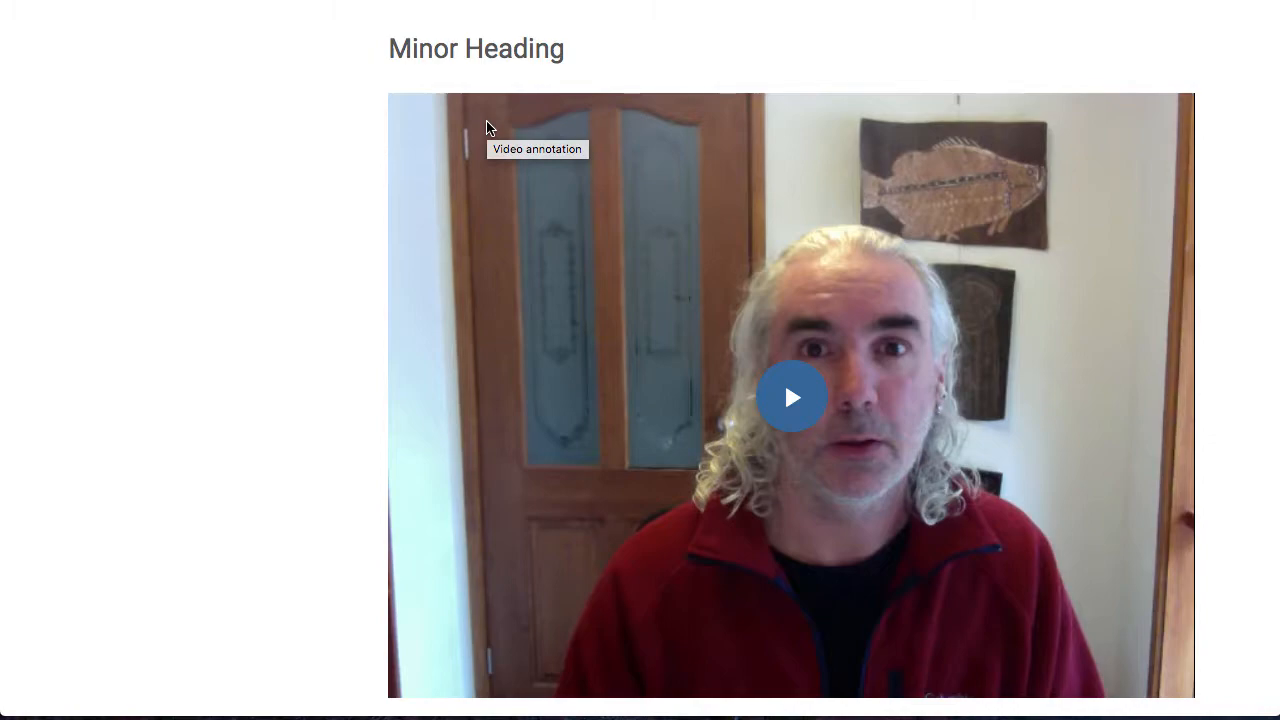
scroll(487, 128, up, 7)
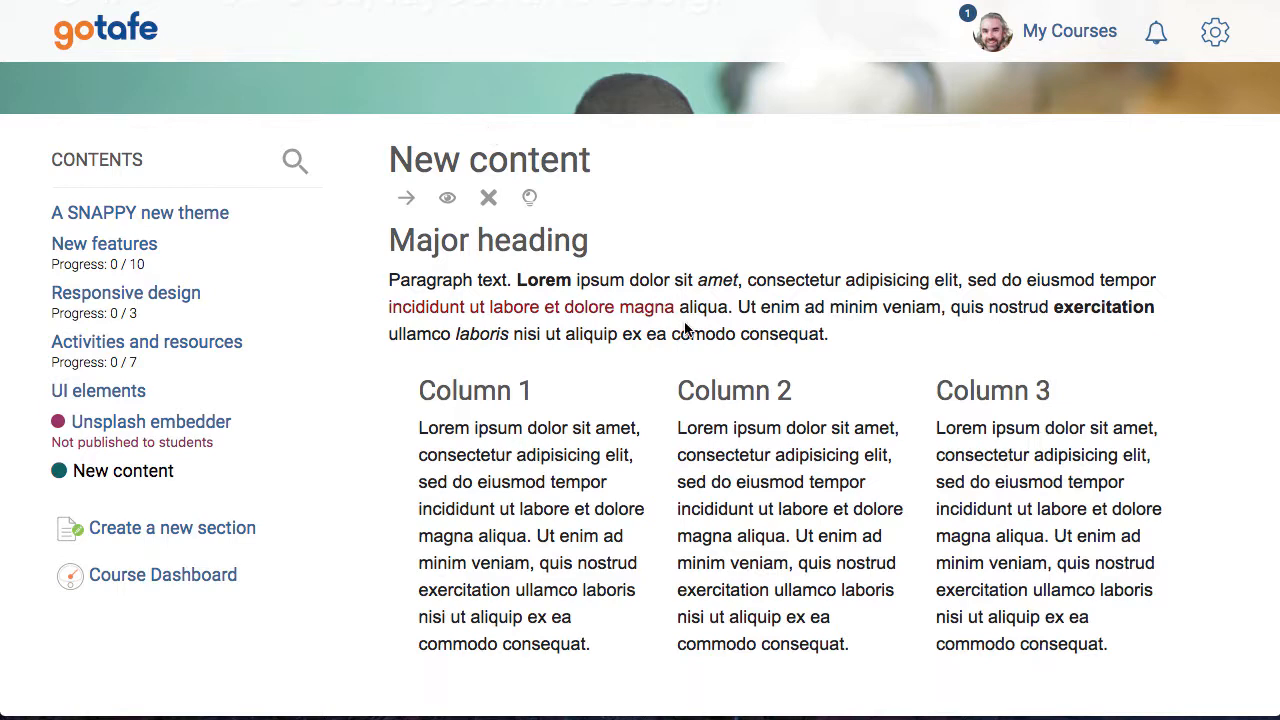
- Reopen the New content section for editing and indent the second bulleted list item one level
scroll(684, 330, down, 15)
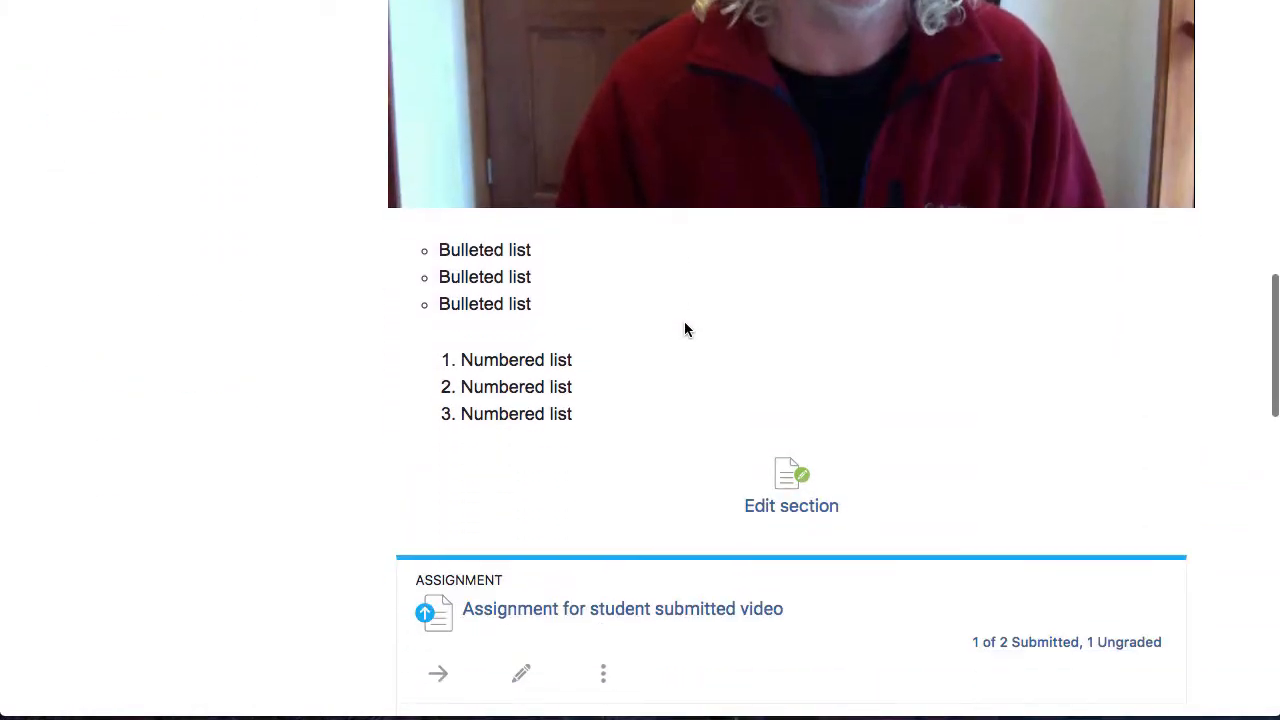
click(784, 512)
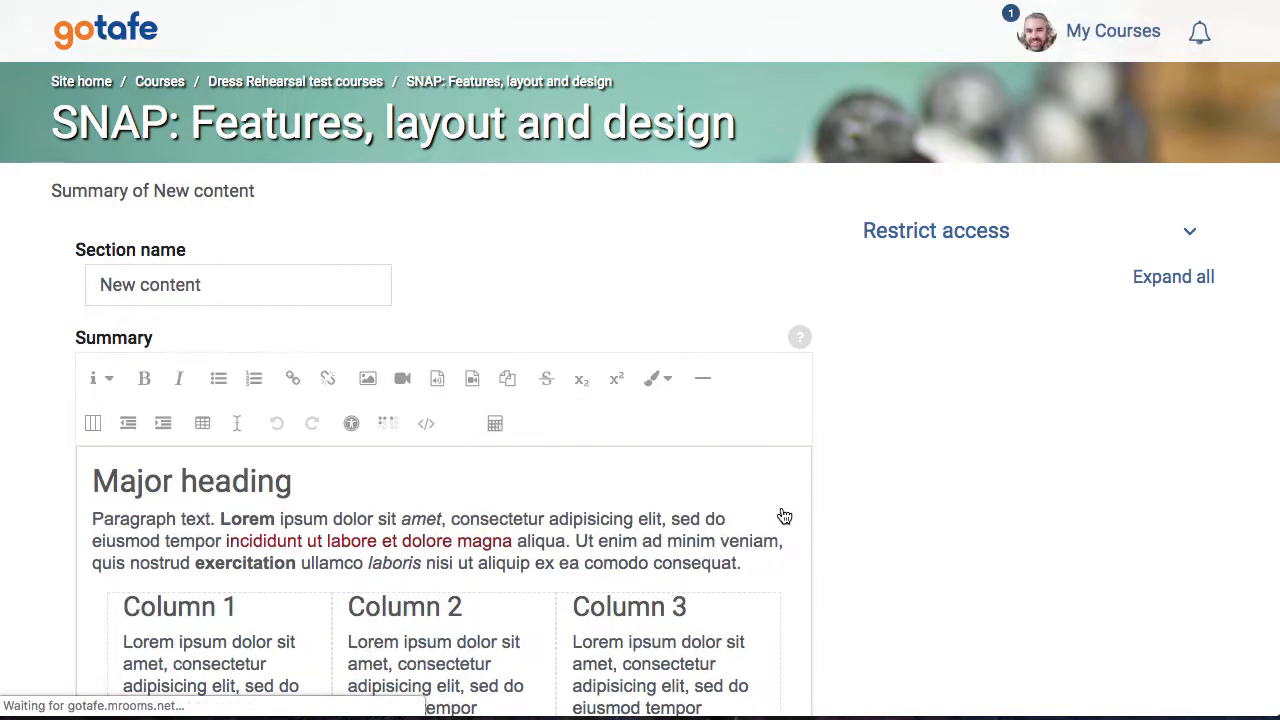
scroll(784, 516, down, 5)
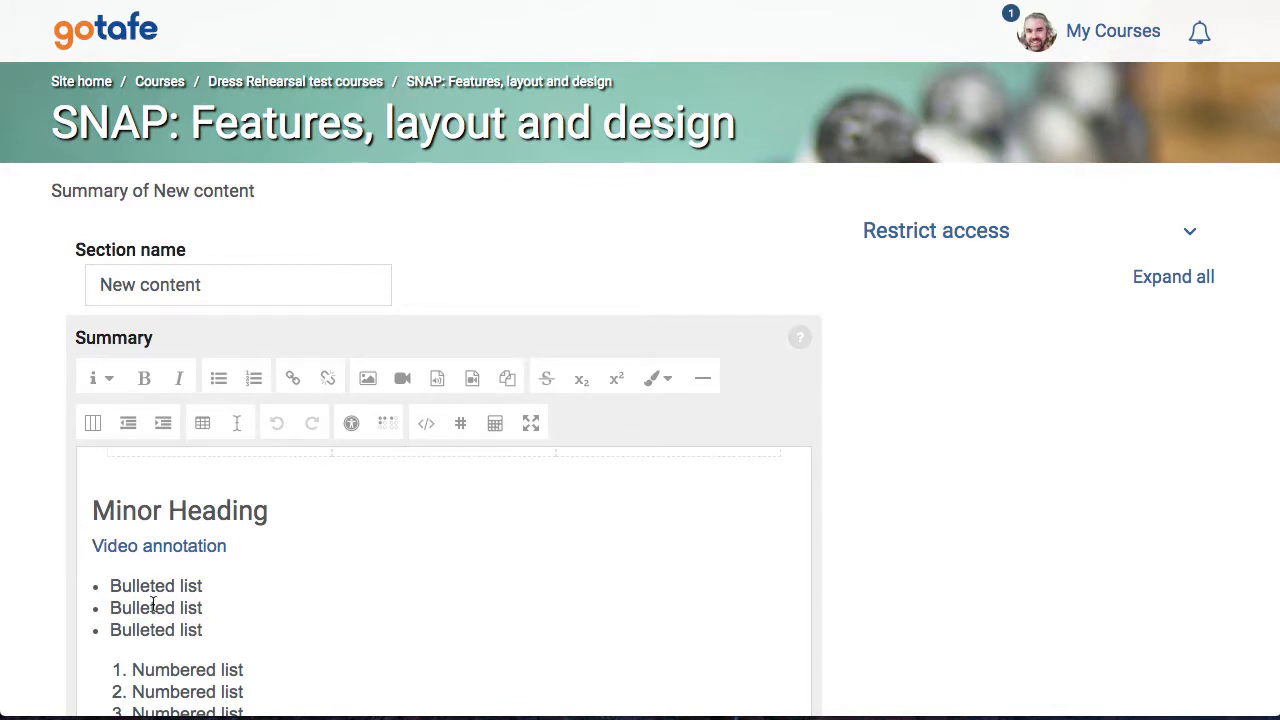
click(211, 586)
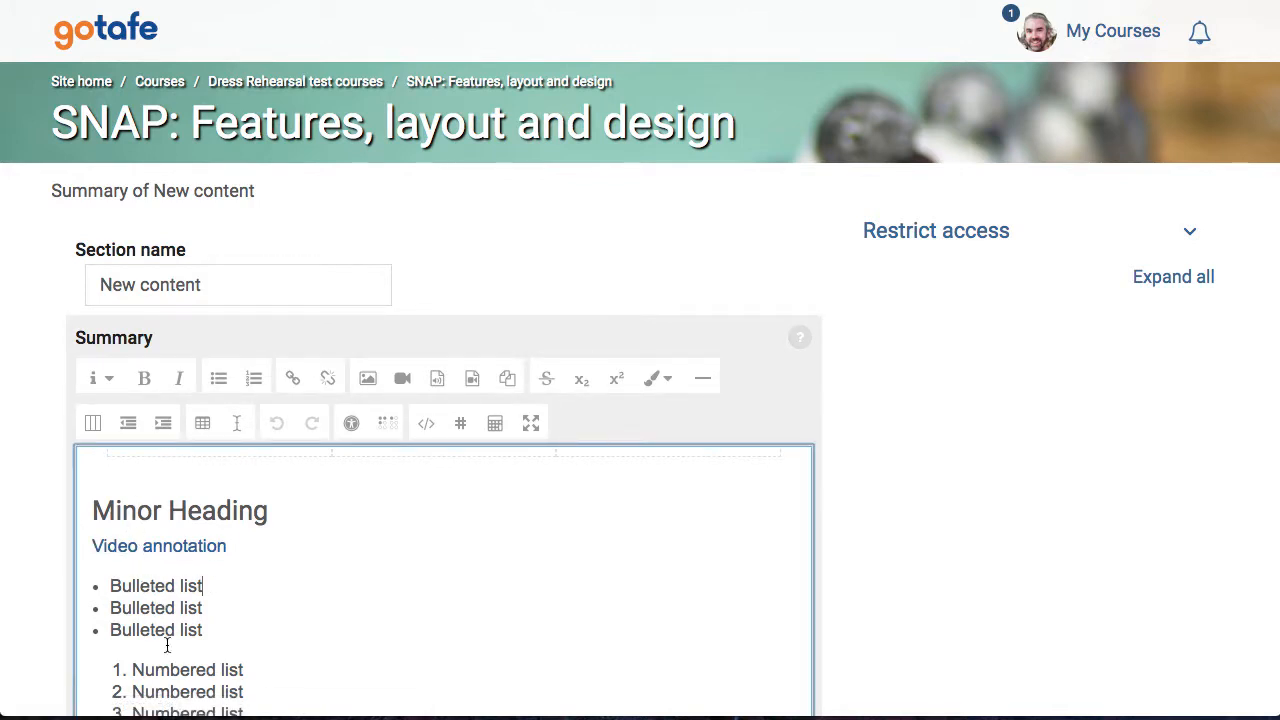
click(188, 608)
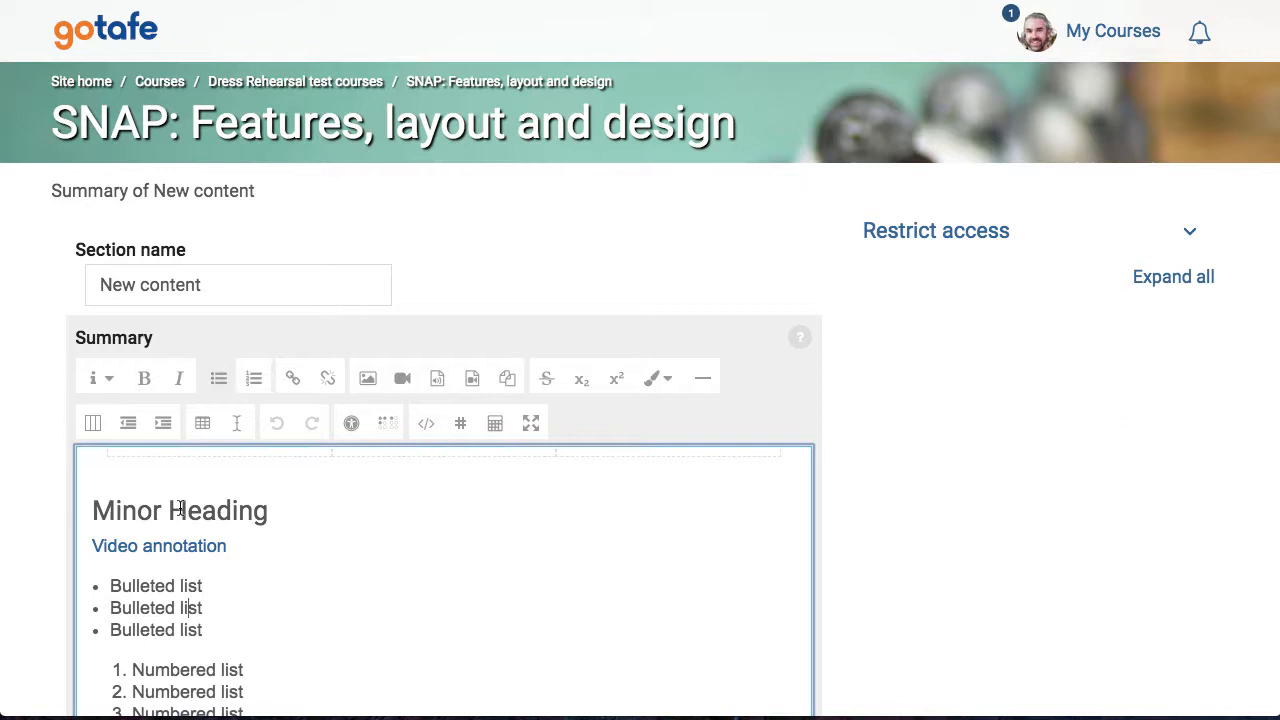
click(164, 424)
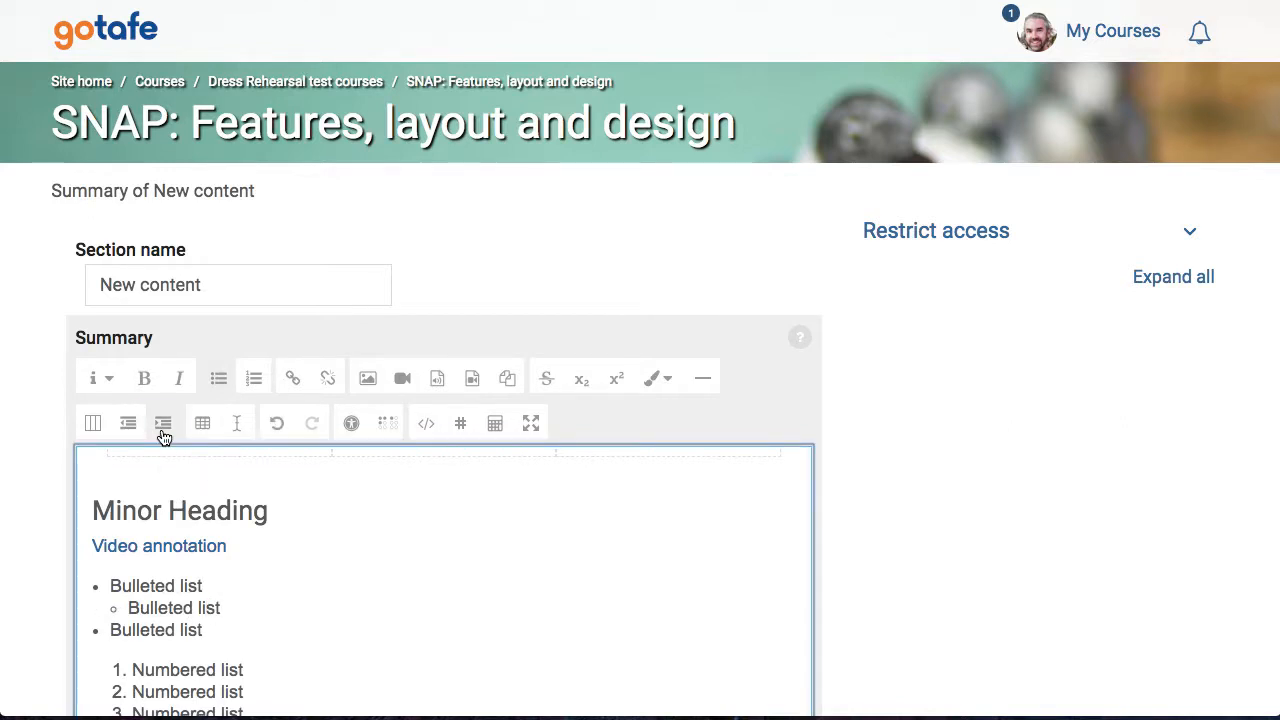
- Indent the second numbered list item one level
scroll(312, 625, down, 1)
click(168, 682)
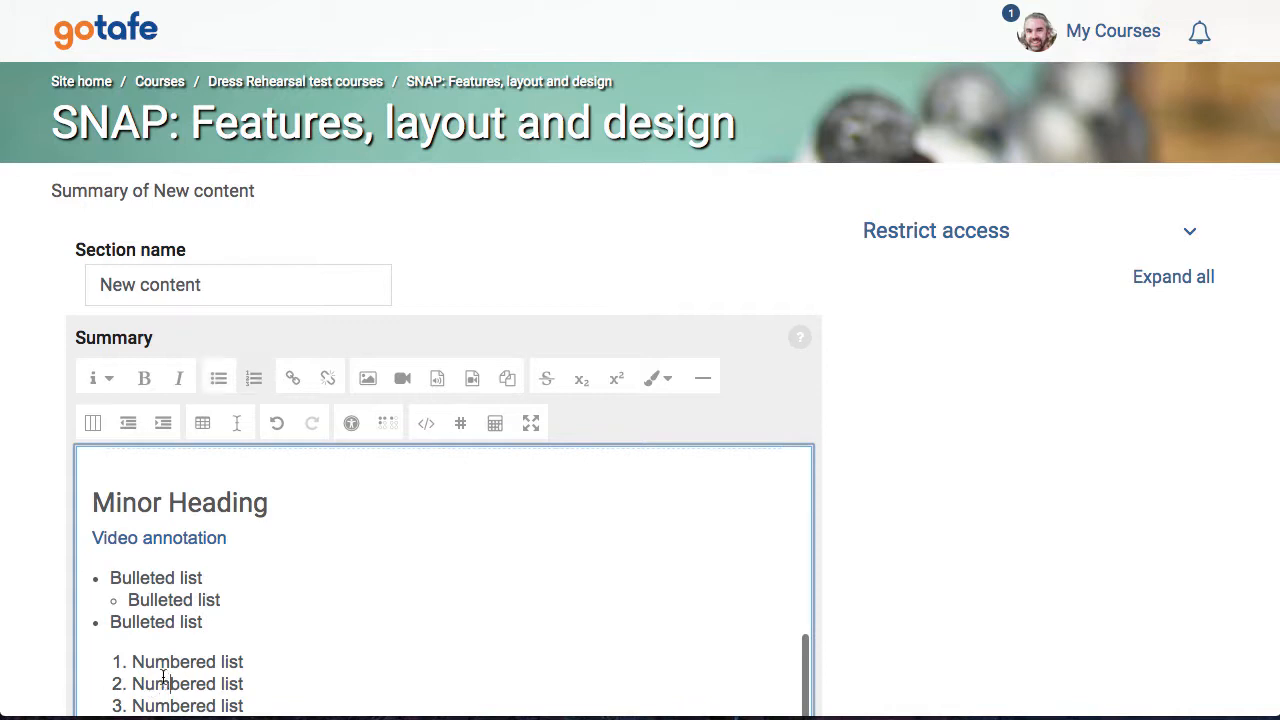
click(171, 431)
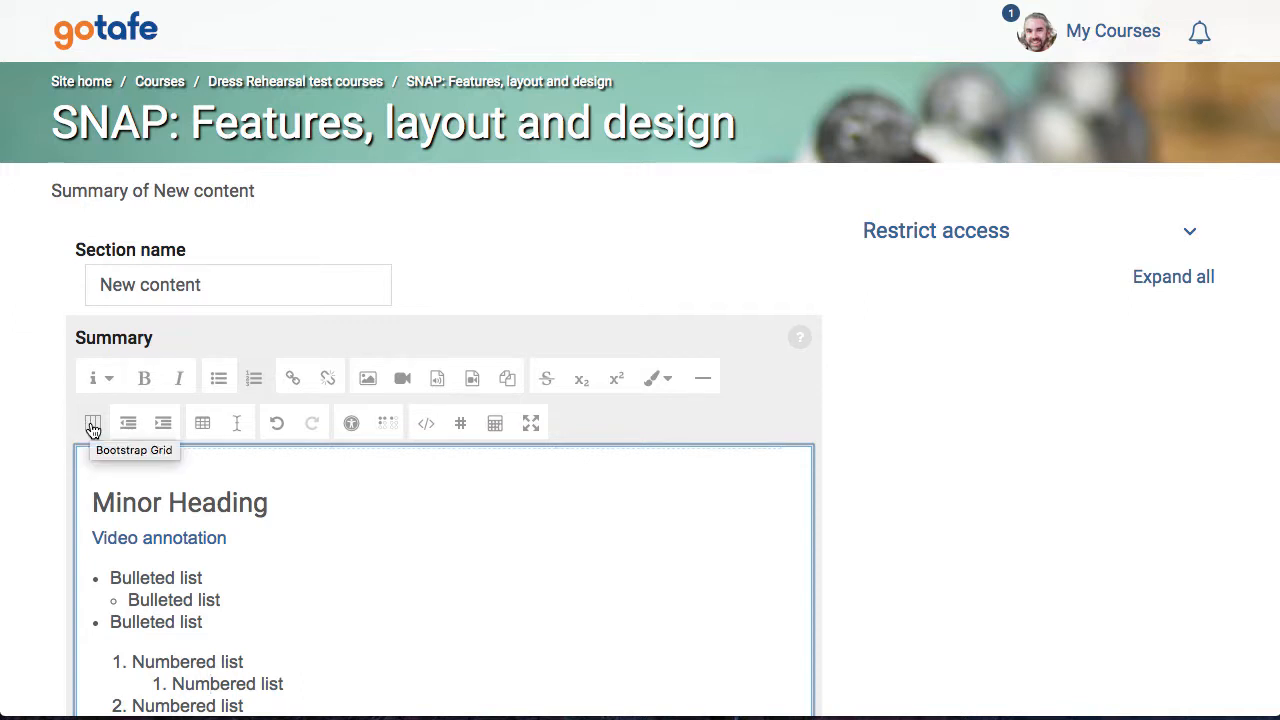
- Examine the summary's HTML source from the grid to the nested lists, and return to the formatted view
scroll(621, 453, down, 1)
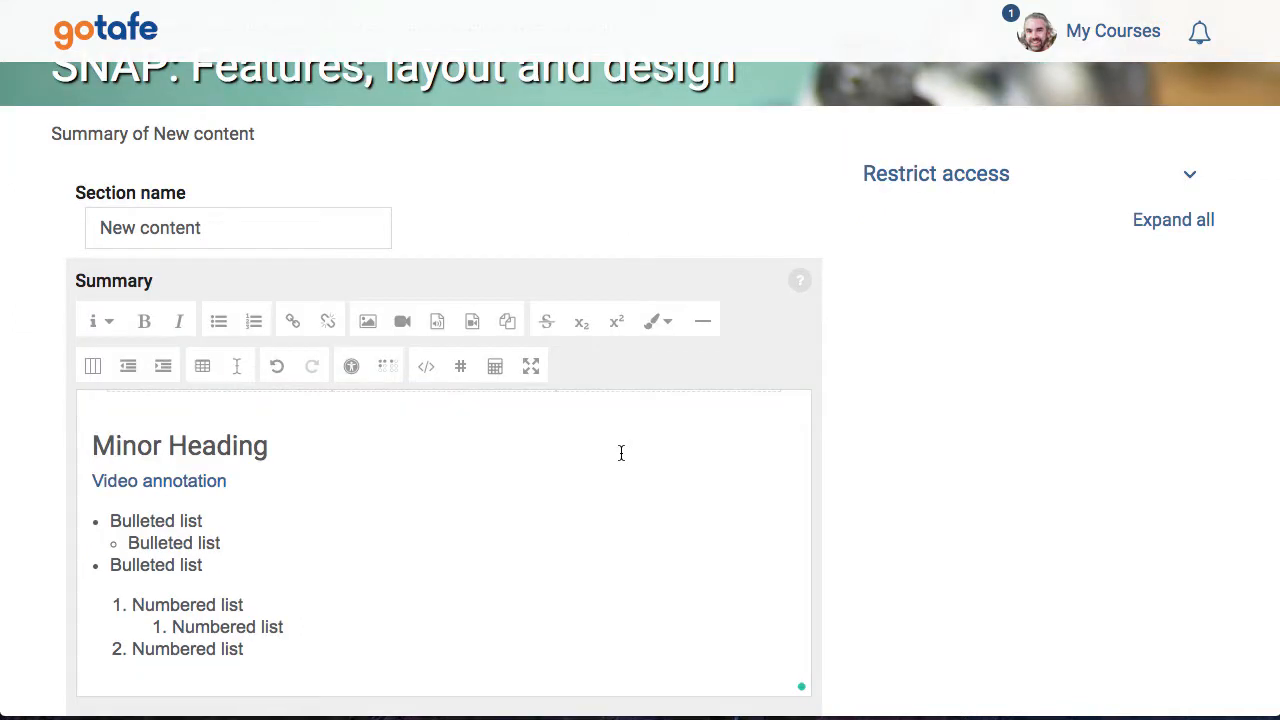
click(427, 369)
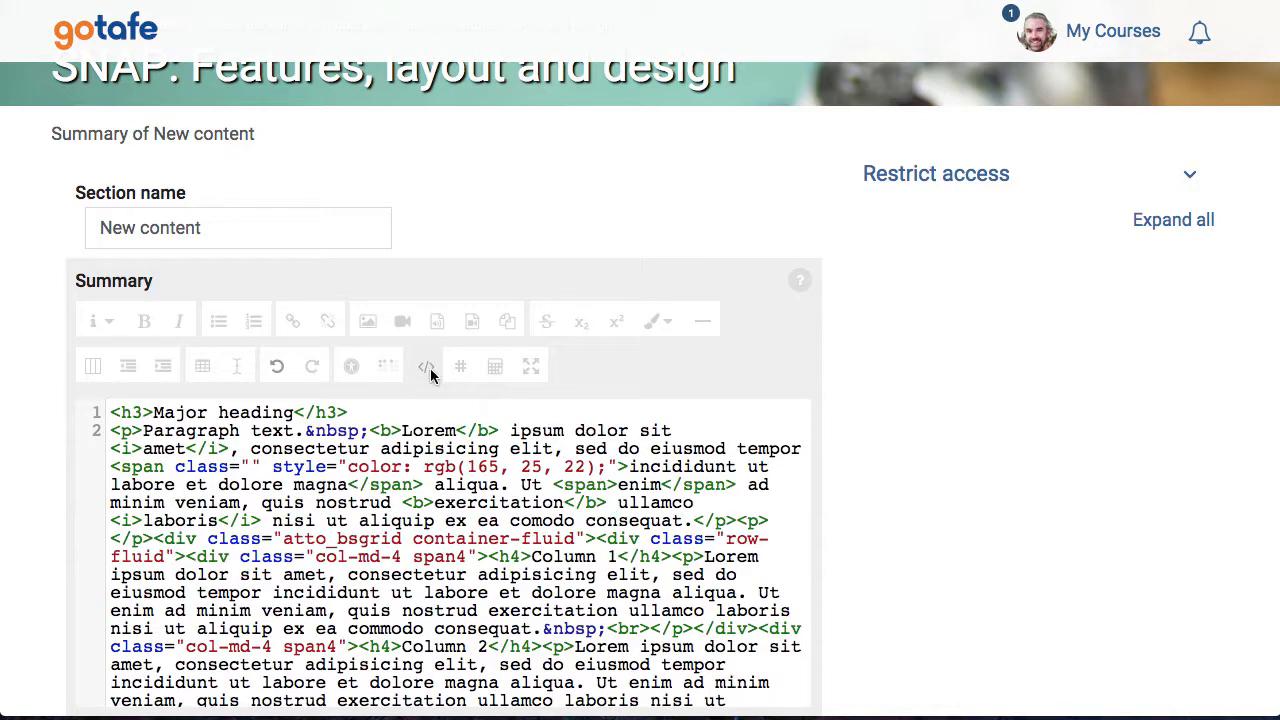
scroll(525, 488, down, 6)
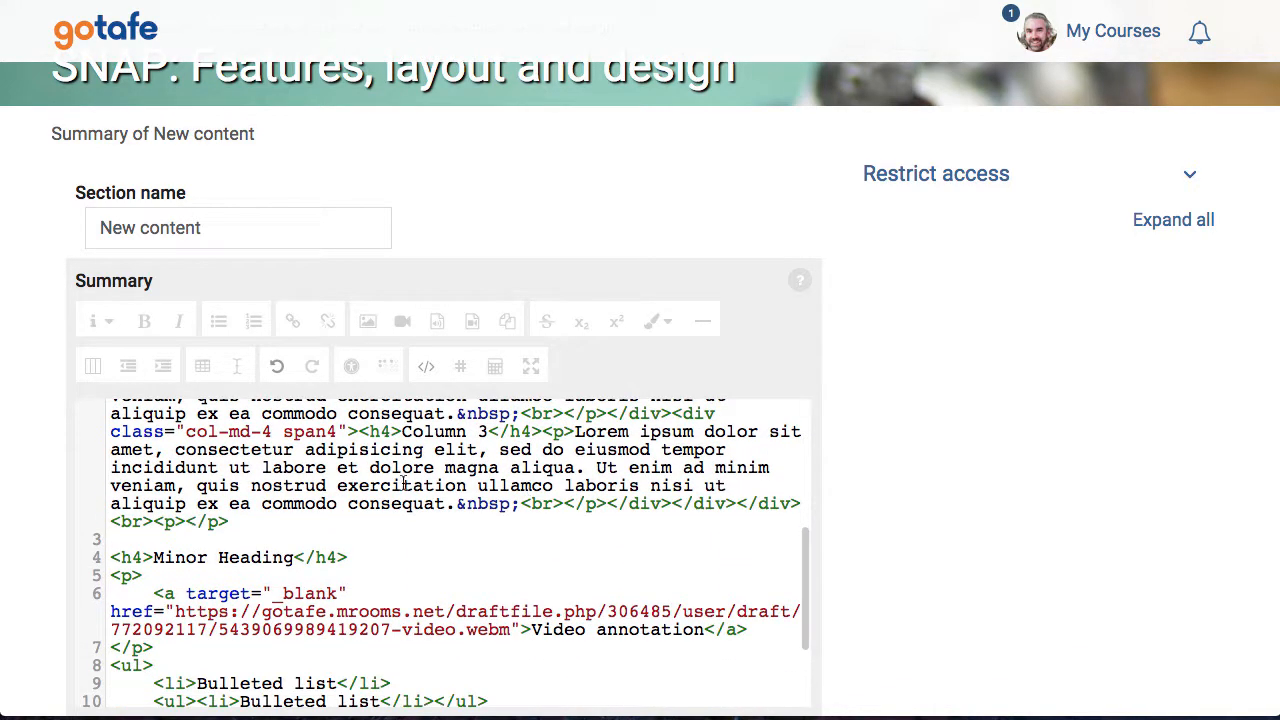
scroll(285, 620, down, 2)
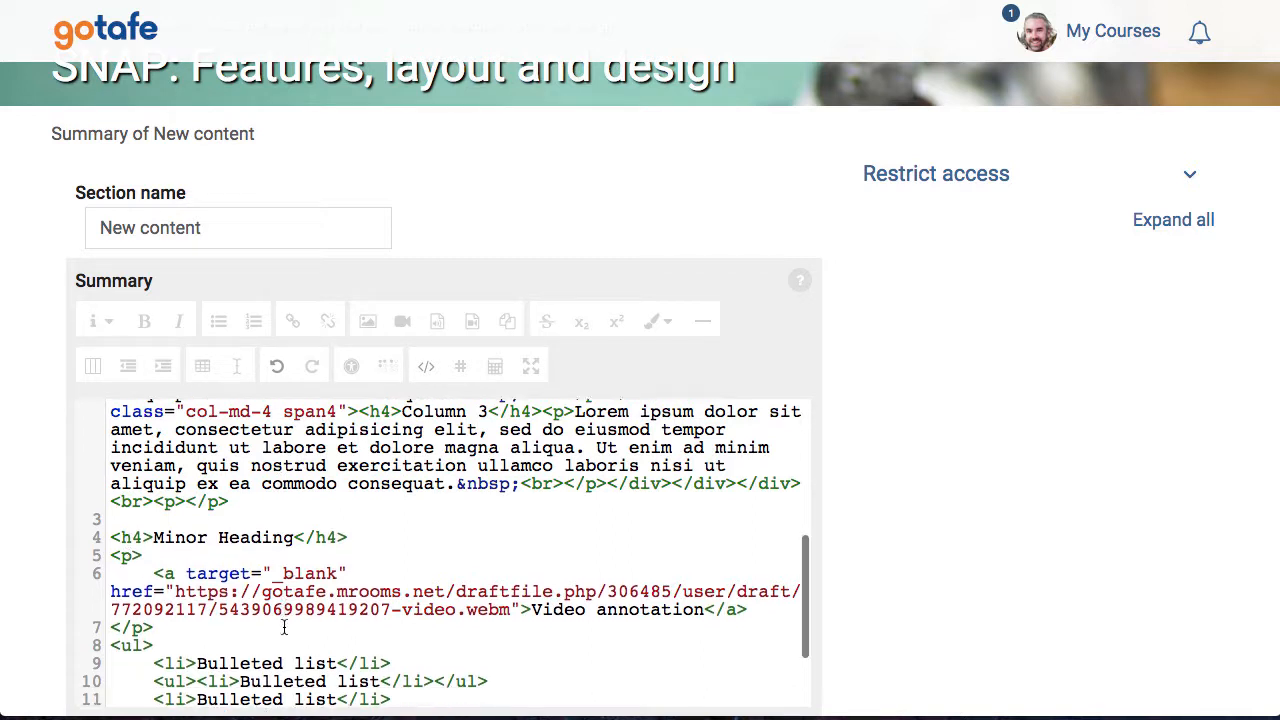
scroll(282, 625, down, 1)
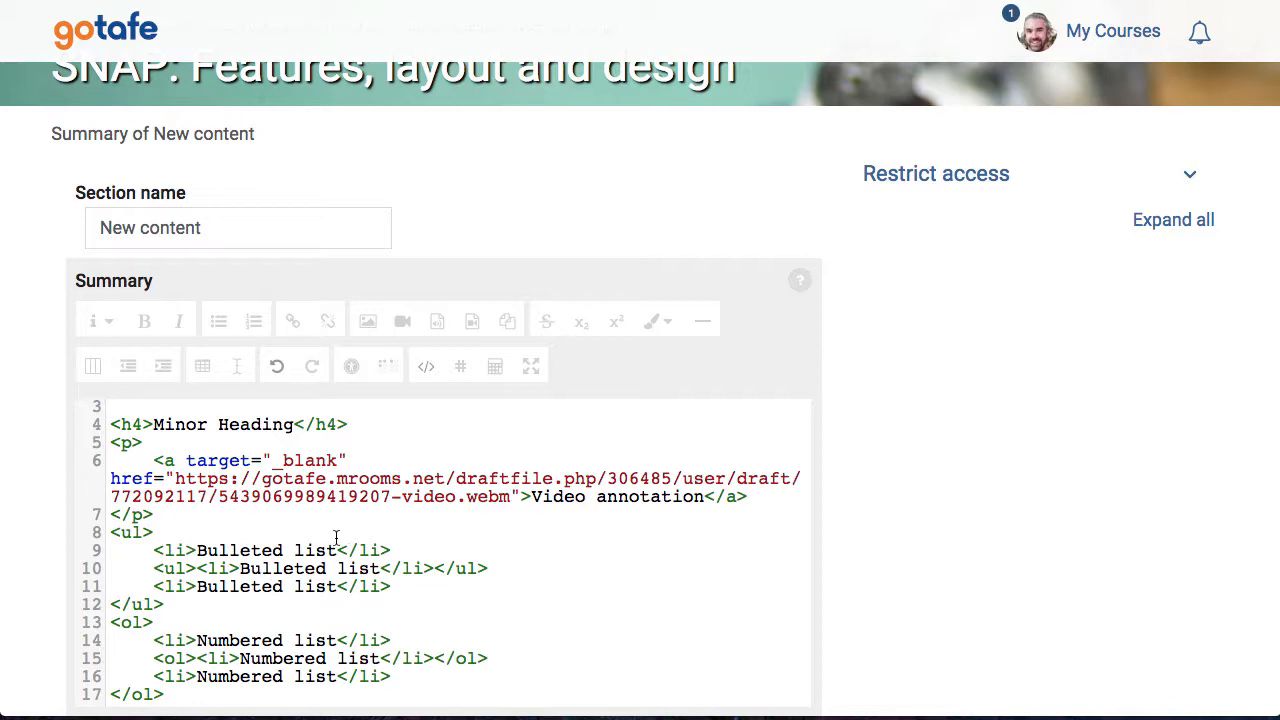
scroll(335, 540, up, 4)
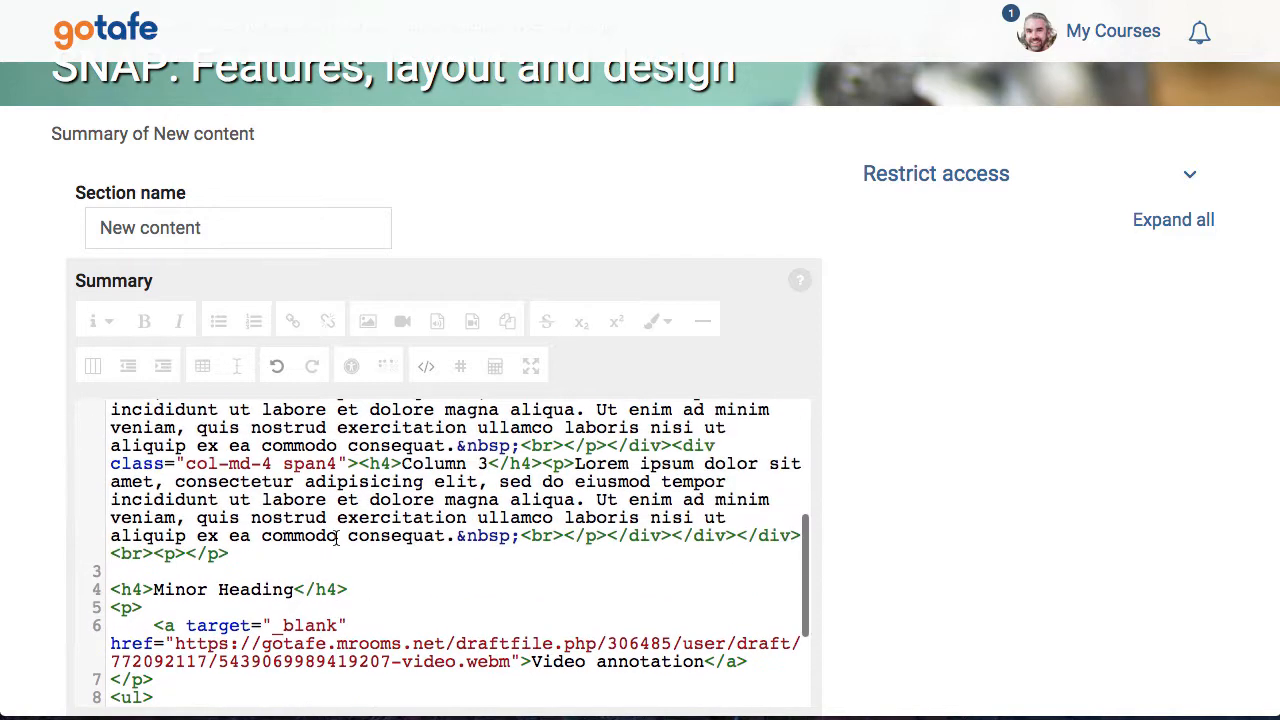
click(425, 368)
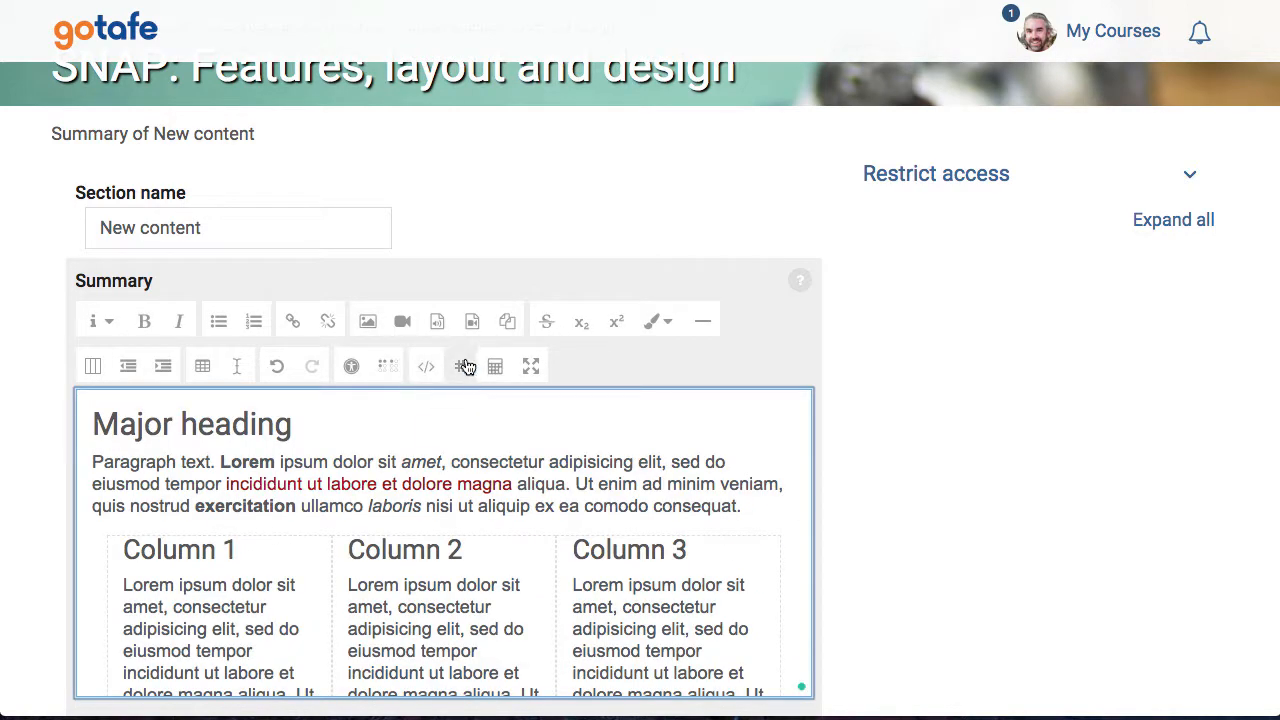
- Check the word and letter counts of the summary text and close the count window
click(463, 367)
click(465, 367)
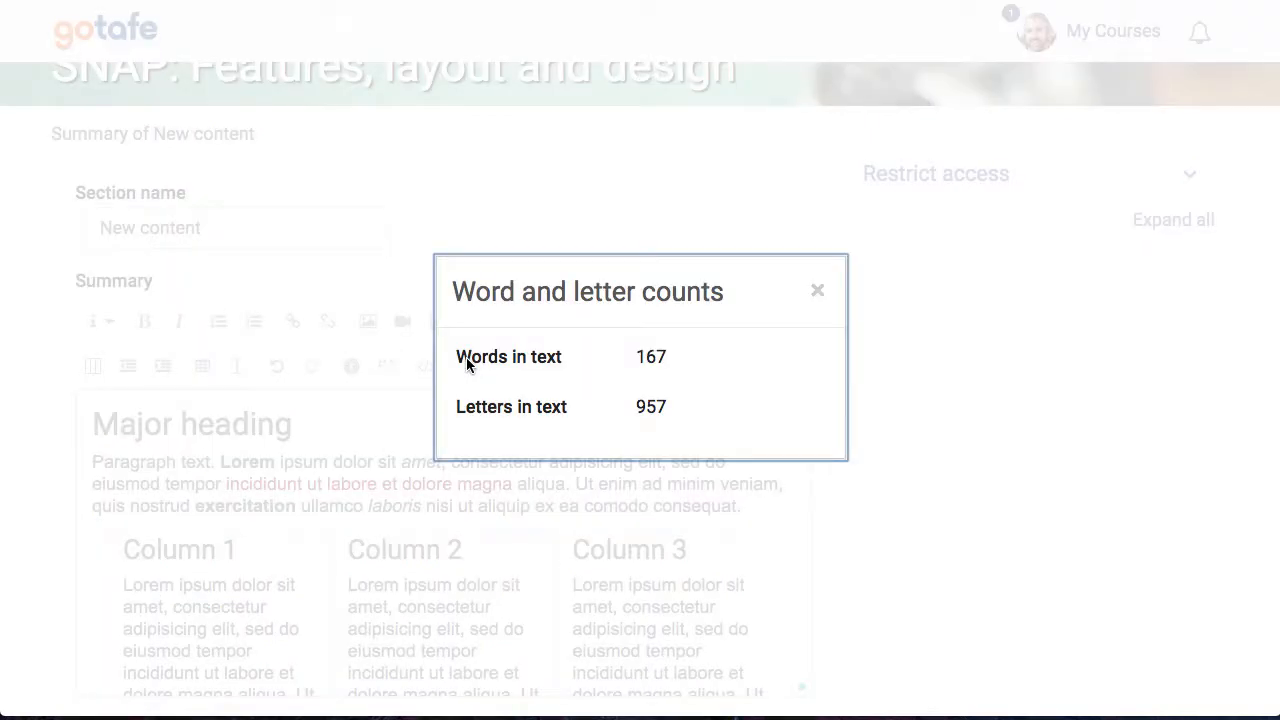
click(818, 291)
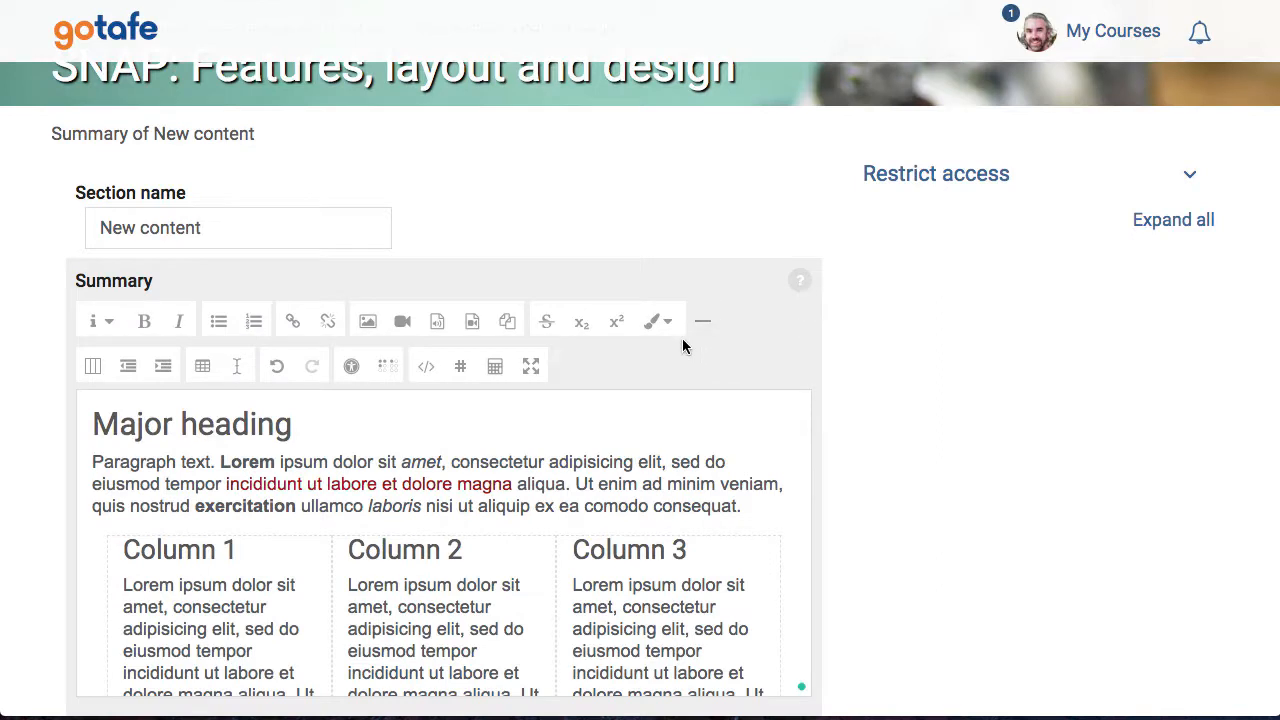
- Examine the operator symbols in the equation editor and close it without inserting an equation
click(495, 367)
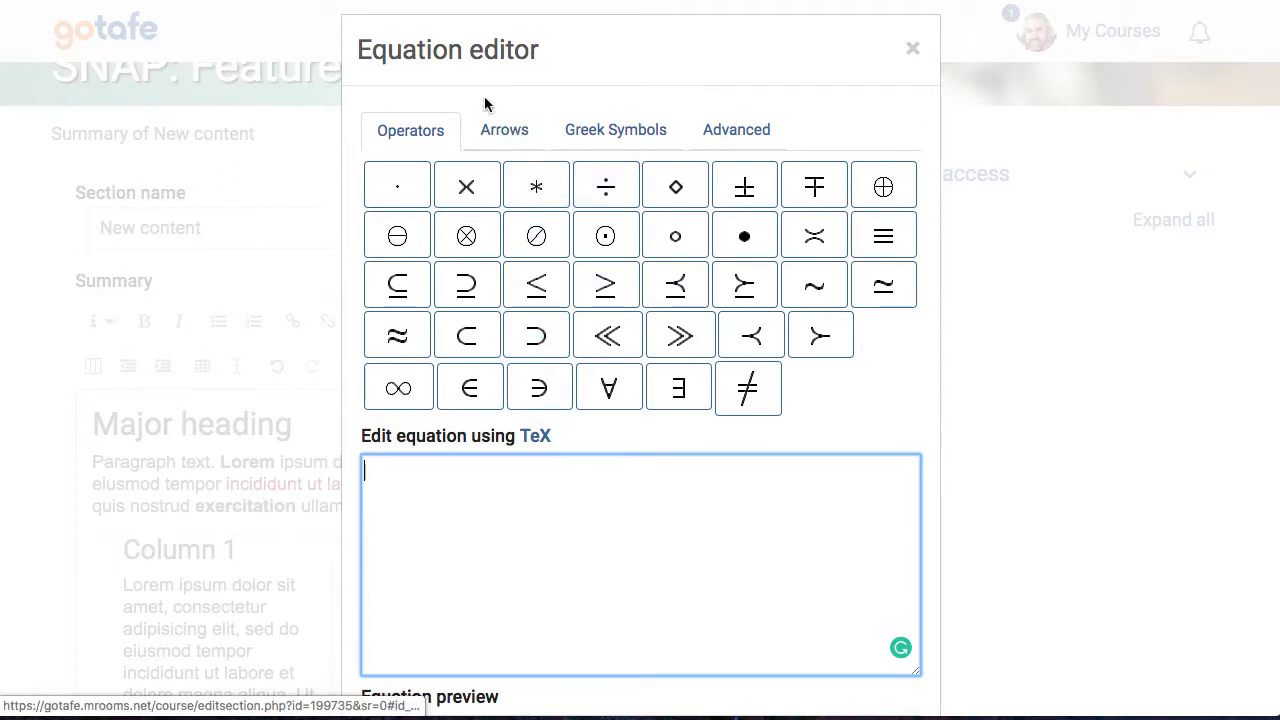
click(676, 180)
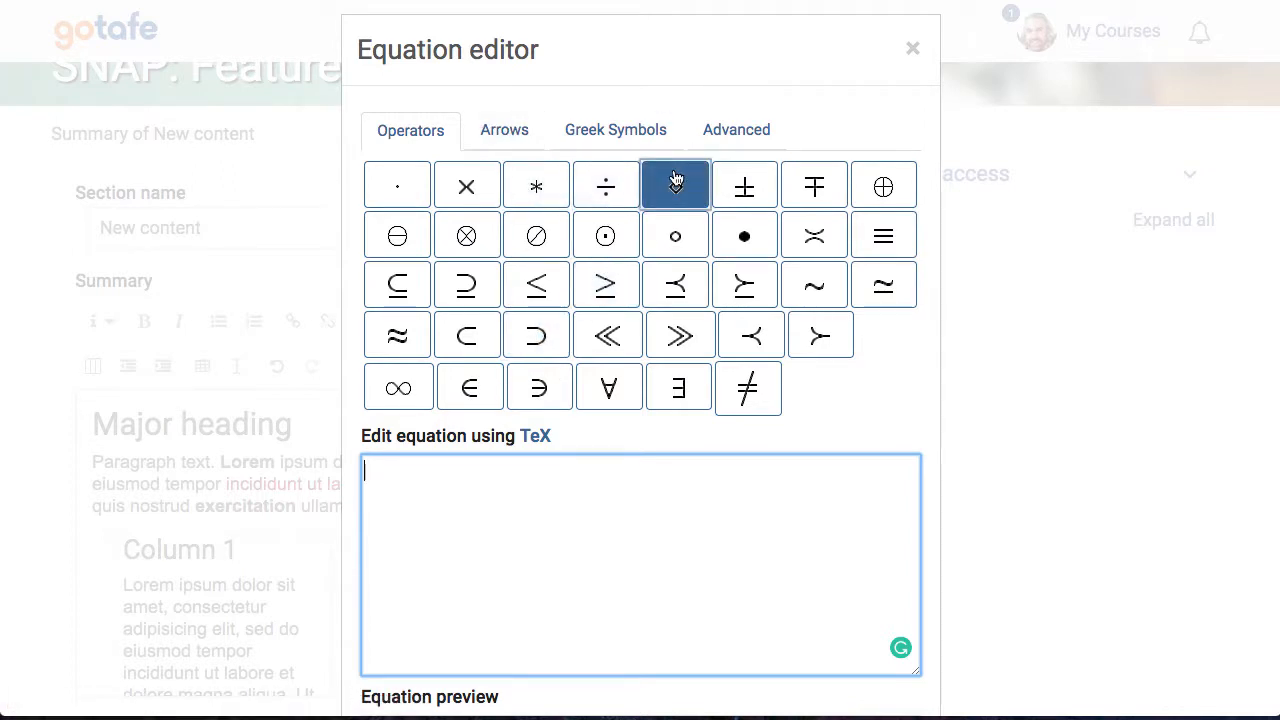
click(912, 48)
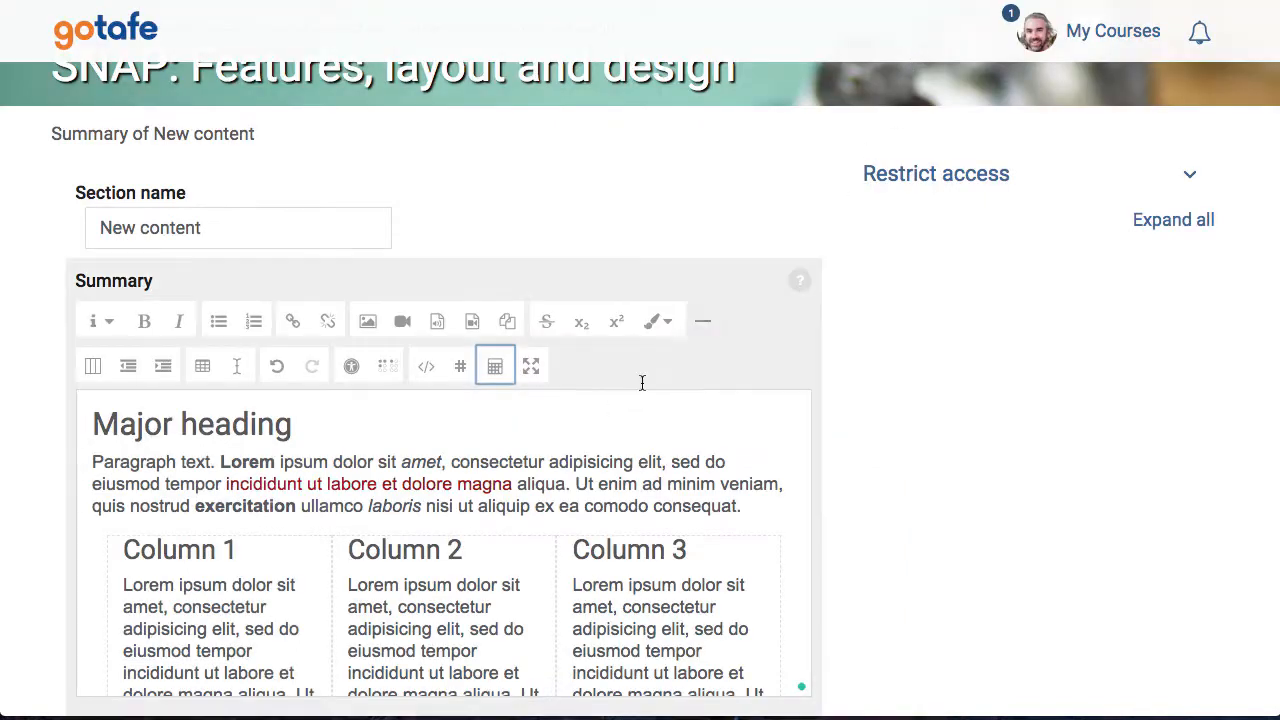
- Review the whole summary in the full-screen editor, return it to normal size, and save the section changes
click(531, 368)
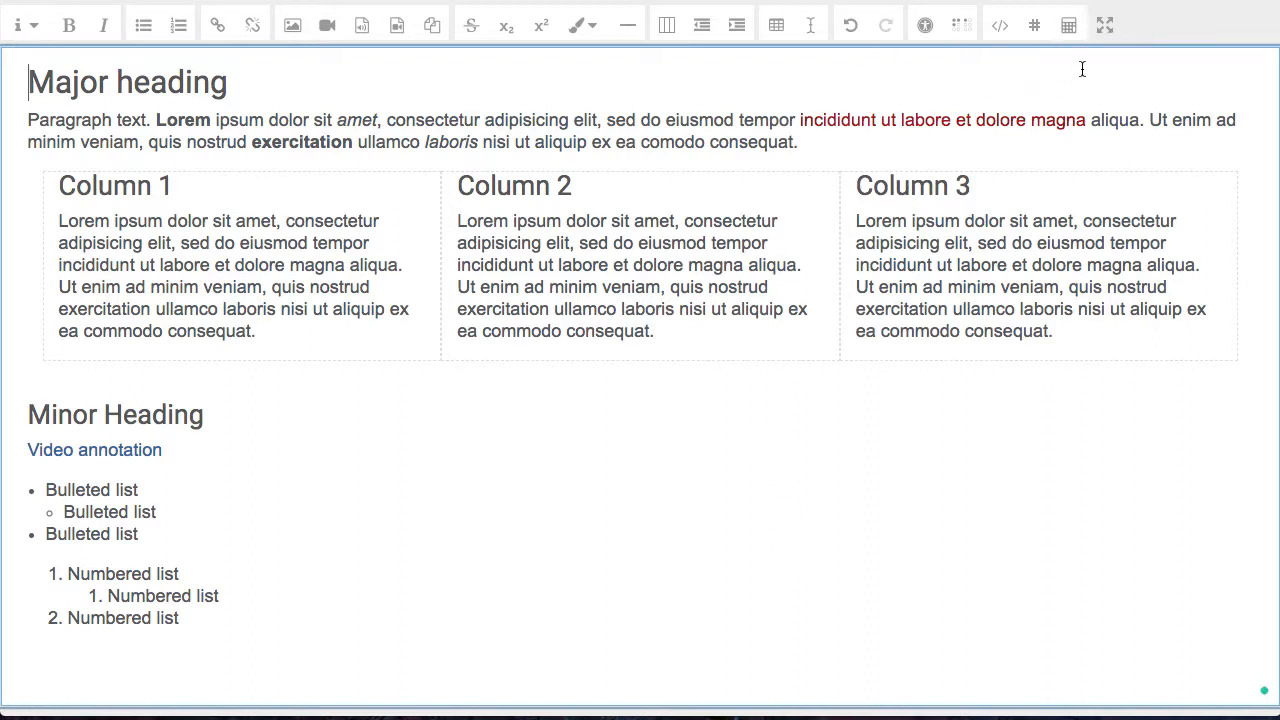
click(1105, 26)
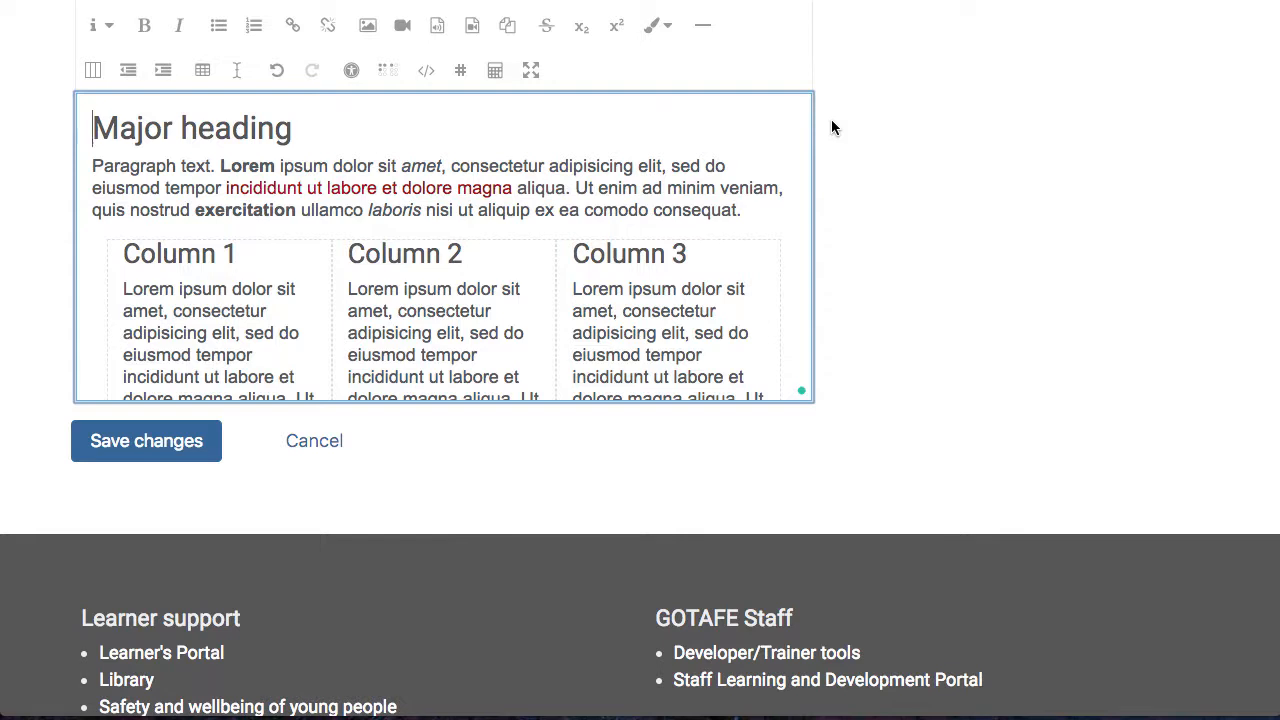
click(181, 440)
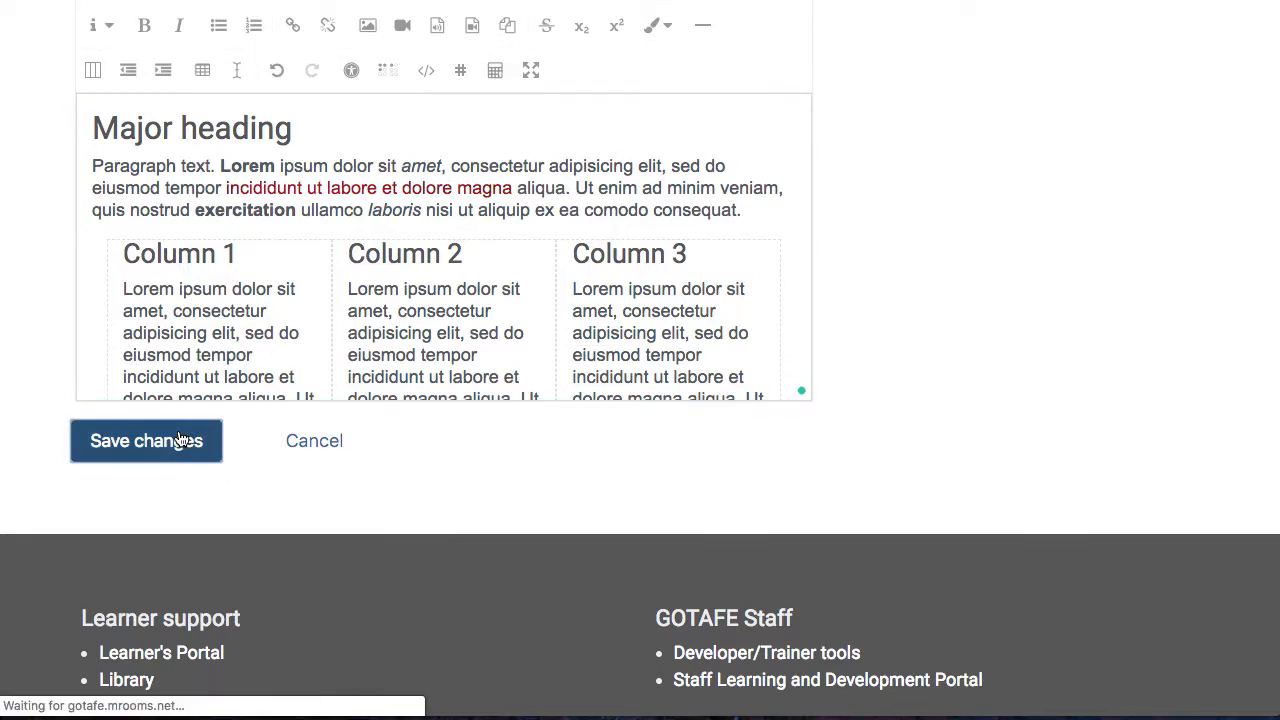